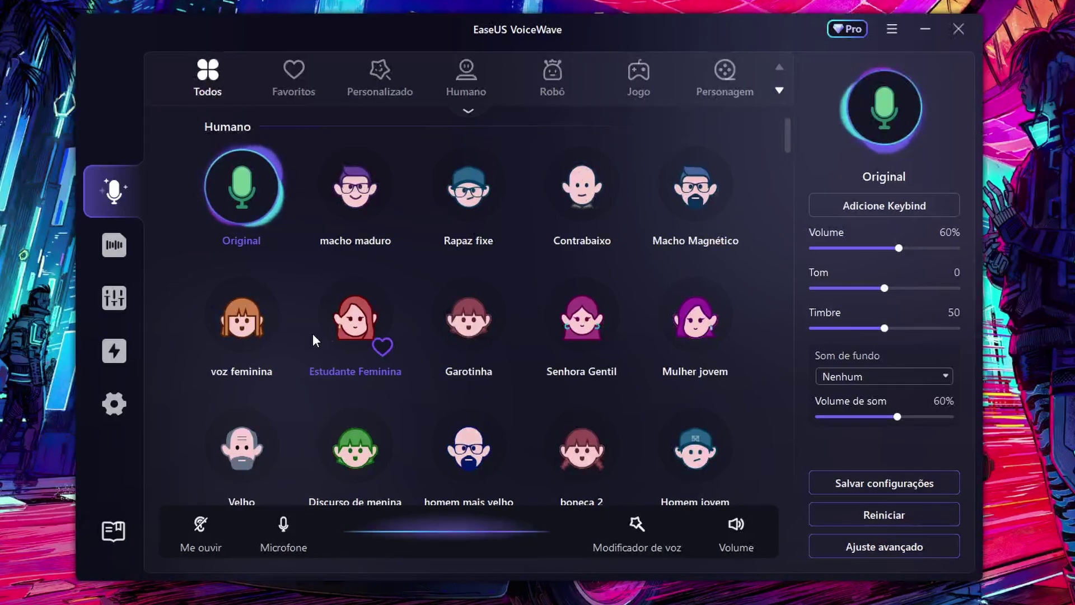
Step: Try the human voices voz feminina and homem mais velho, and return to the Original voice
{"action": "left_click", "coordinate": [238, 327]}
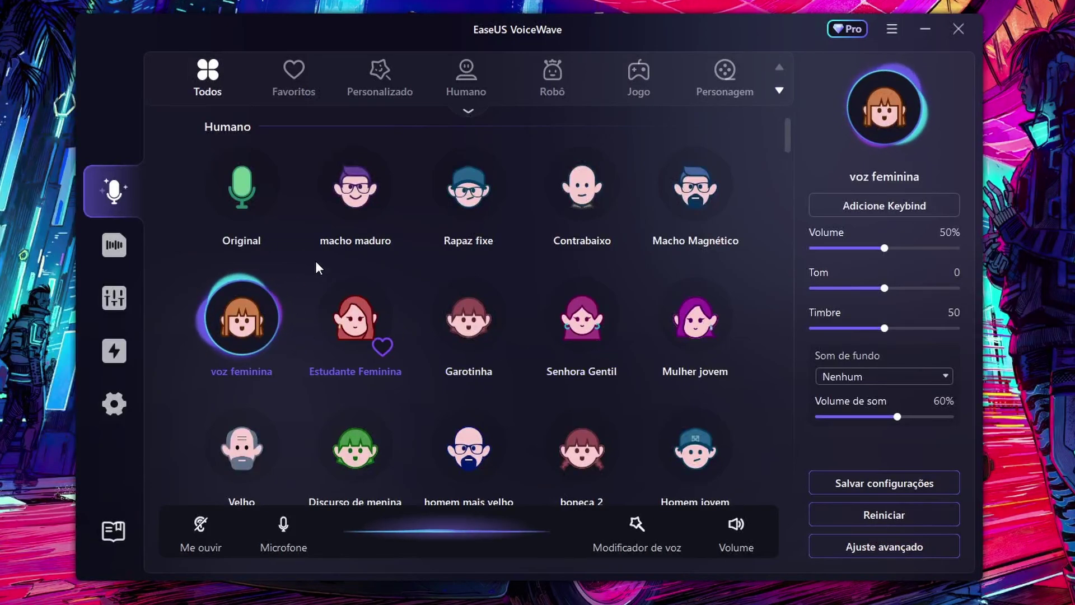
{"action": "scroll", "coordinate": [362, 293], "scroll_direction": "down", "scroll_amount": 3}
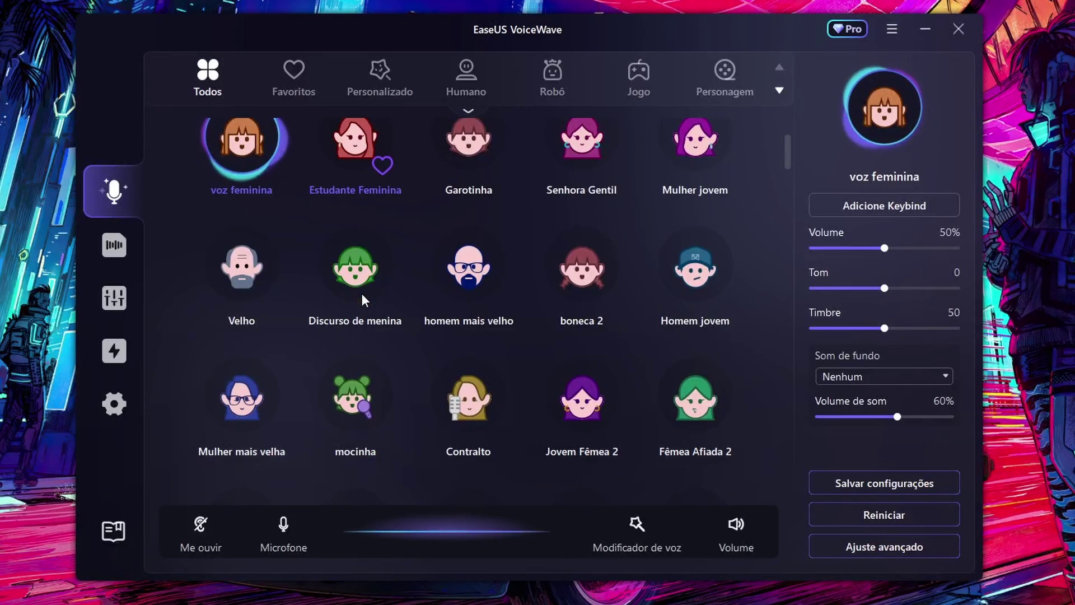
{"action": "left_click", "coordinate": [469, 267]}
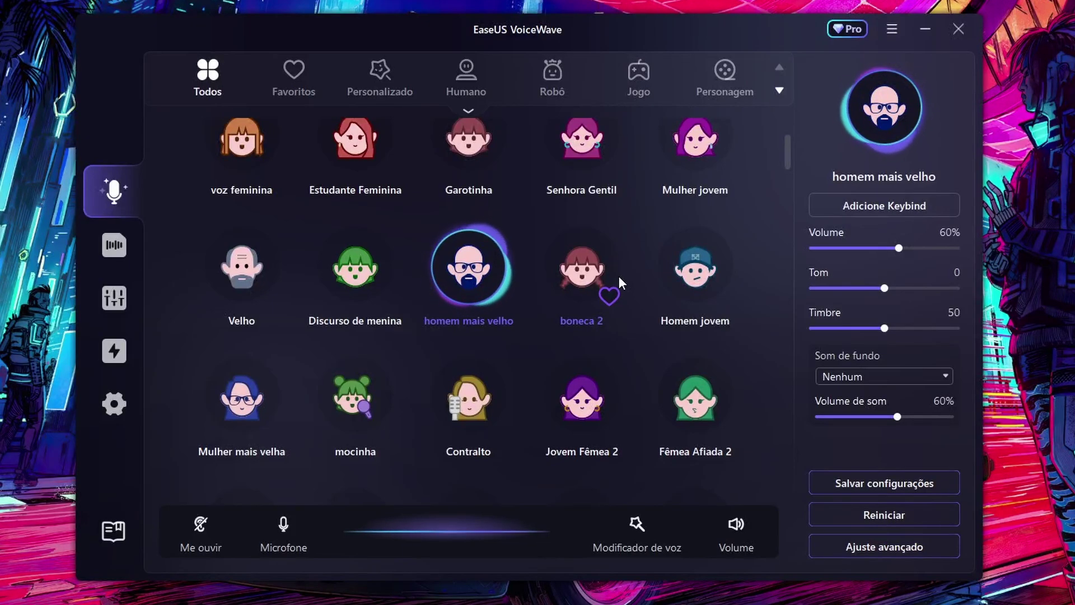
{"action": "scroll", "coordinate": [302, 247], "scroll_direction": "up", "scroll_amount": 3}
{"action": "left_click", "coordinate": [272, 187]}
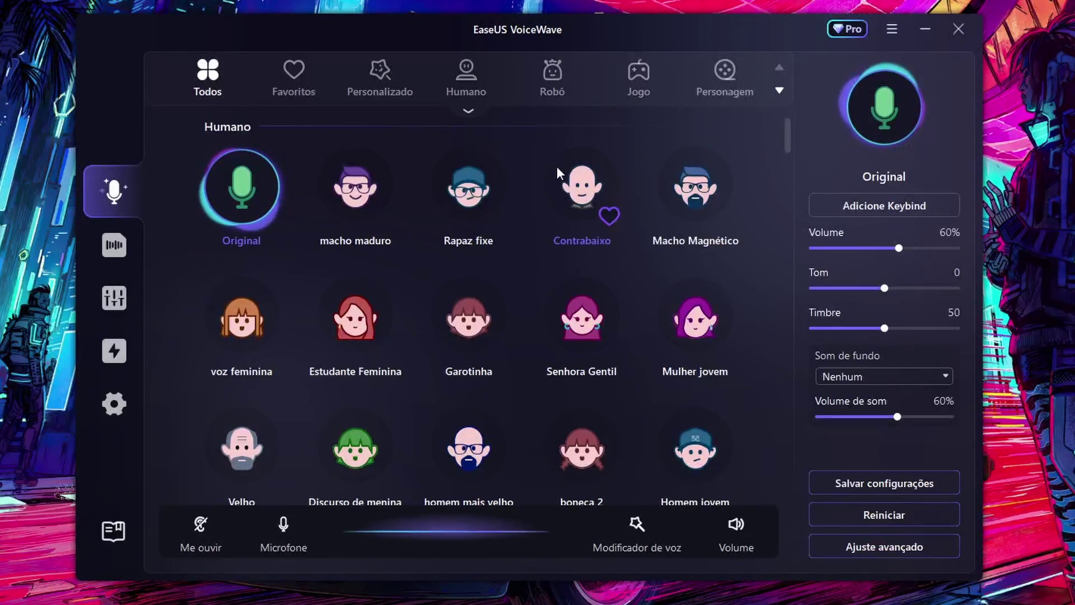
Step: Try the Robô com defeito, Robô and Robô Estranho voices from the Robô category
{"action": "left_click", "coordinate": [556, 73]}
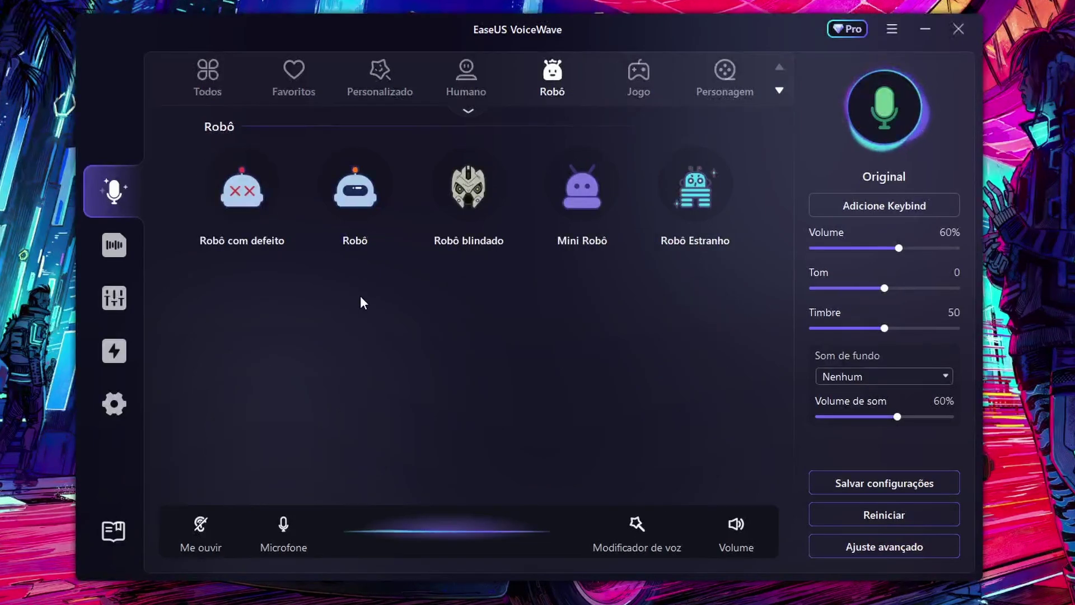
{"action": "left_click", "coordinate": [242, 190]}
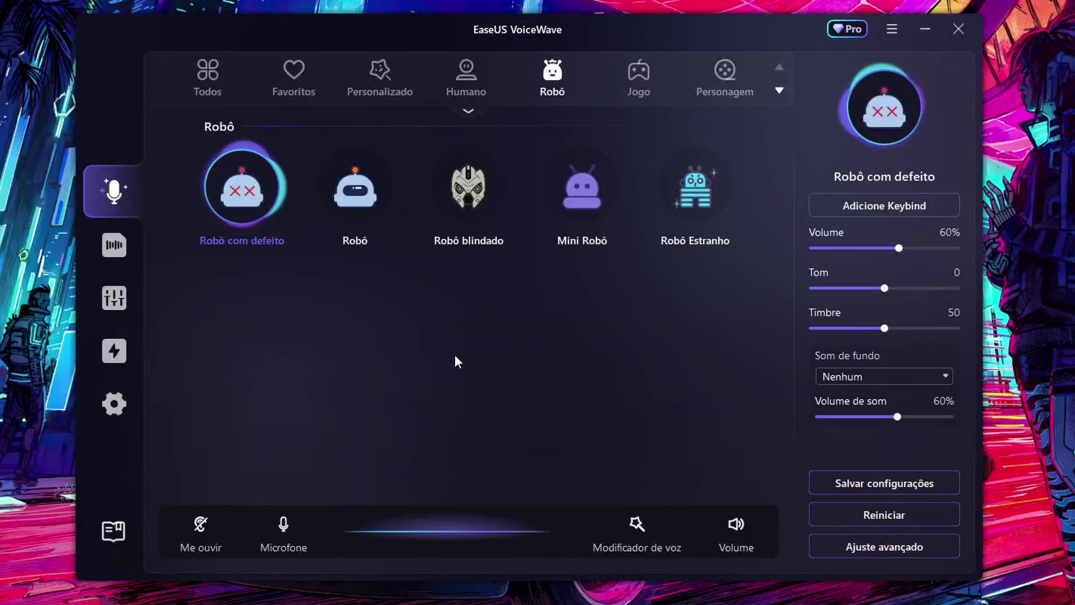
{"action": "left_click", "coordinate": [355, 188]}
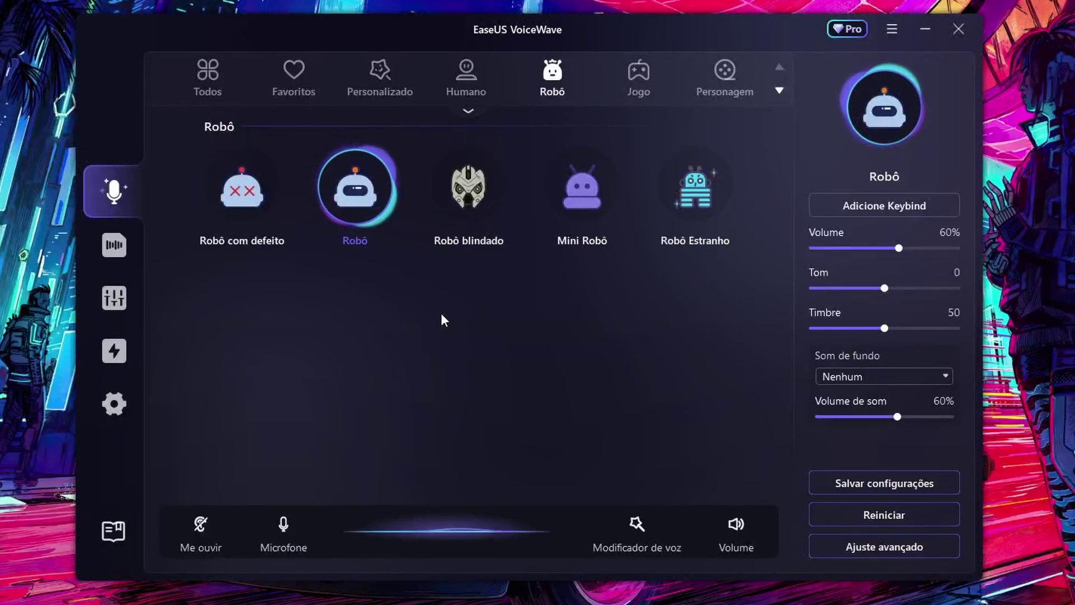
{"action": "left_click", "coordinate": [690, 195]}
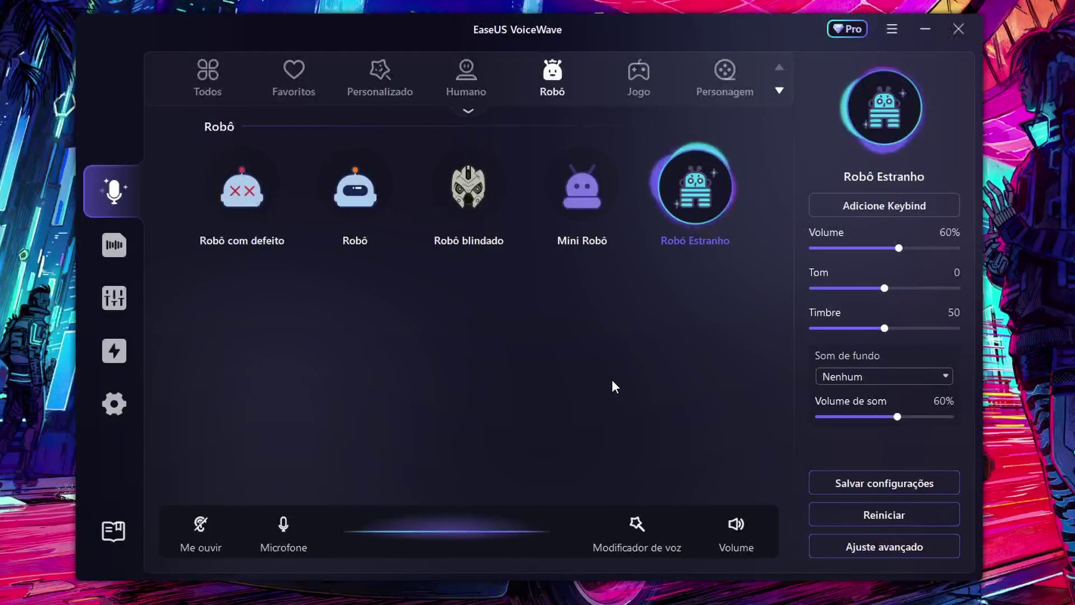
Step: Try the Orc and Duende voices from the Jogo category
{"action": "left_click", "coordinate": [639, 76]}
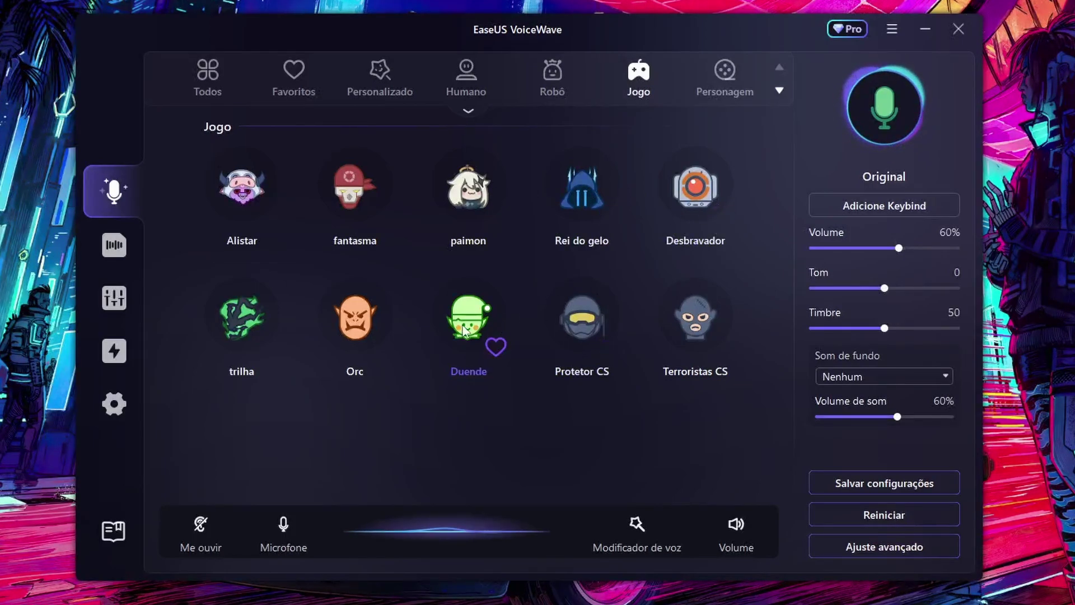
{"action": "left_click", "coordinate": [345, 306]}
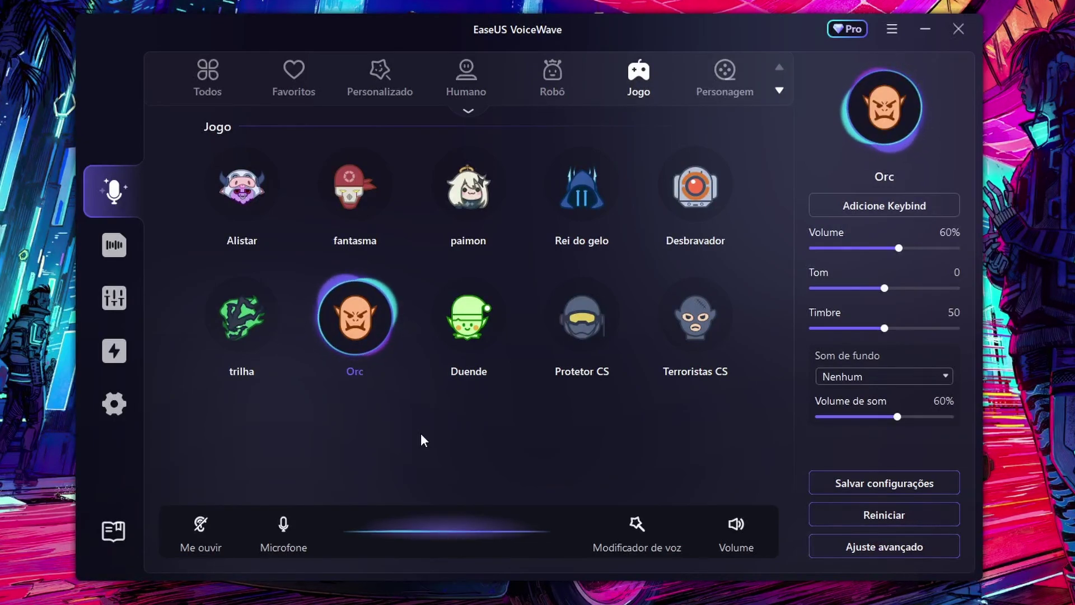
{"action": "left_click", "coordinate": [469, 316]}
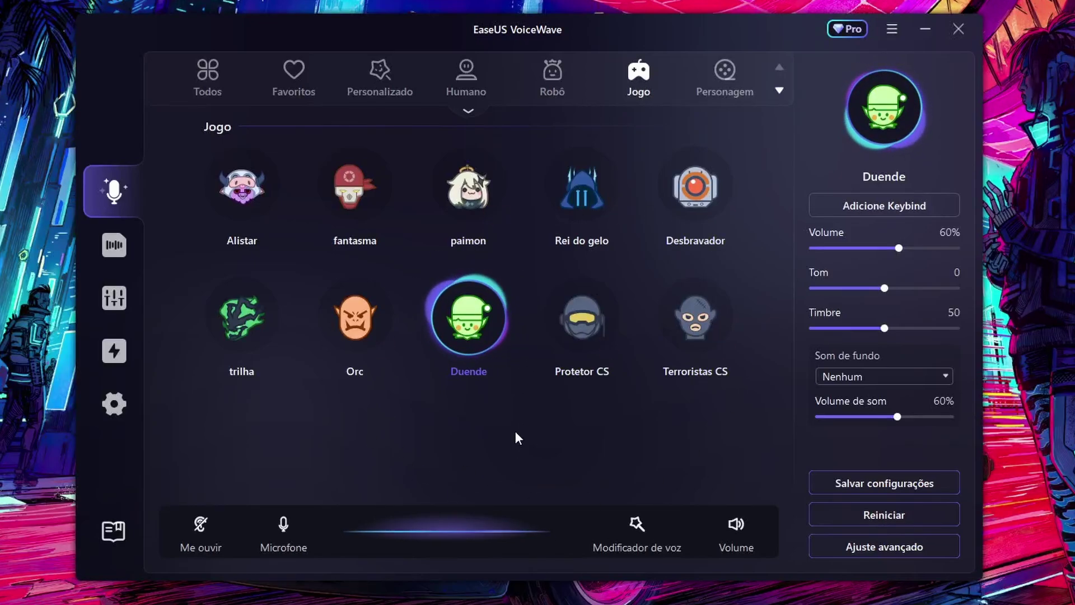
{"action": "mouse_move", "coordinate": [473, 244]}
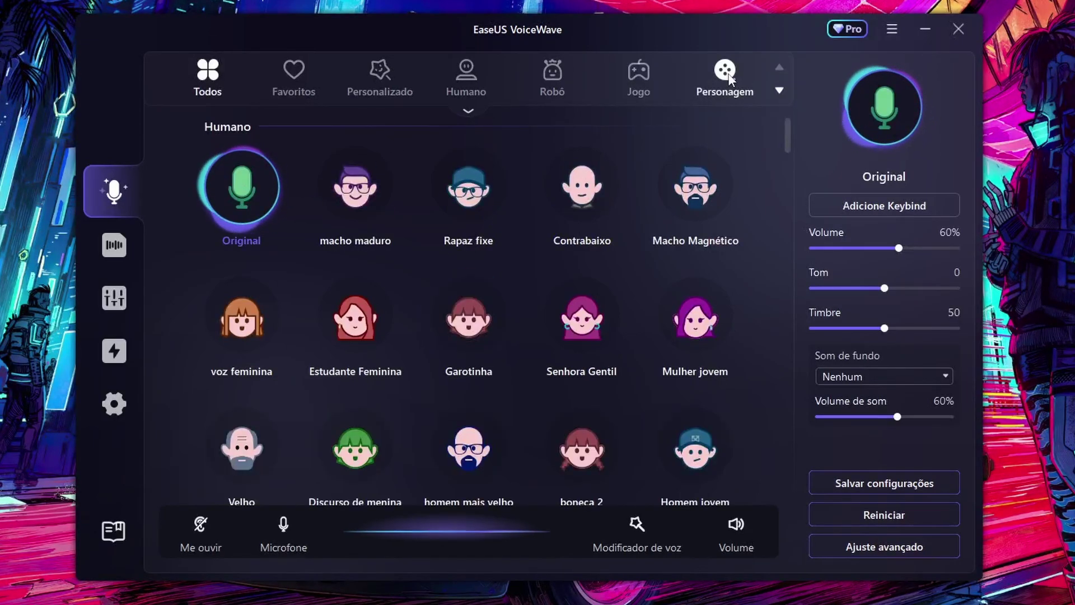
Step: Try the Autobots, Yoda and Veneno voices from the Personagem category
{"action": "left_click", "coordinate": [725, 78]}
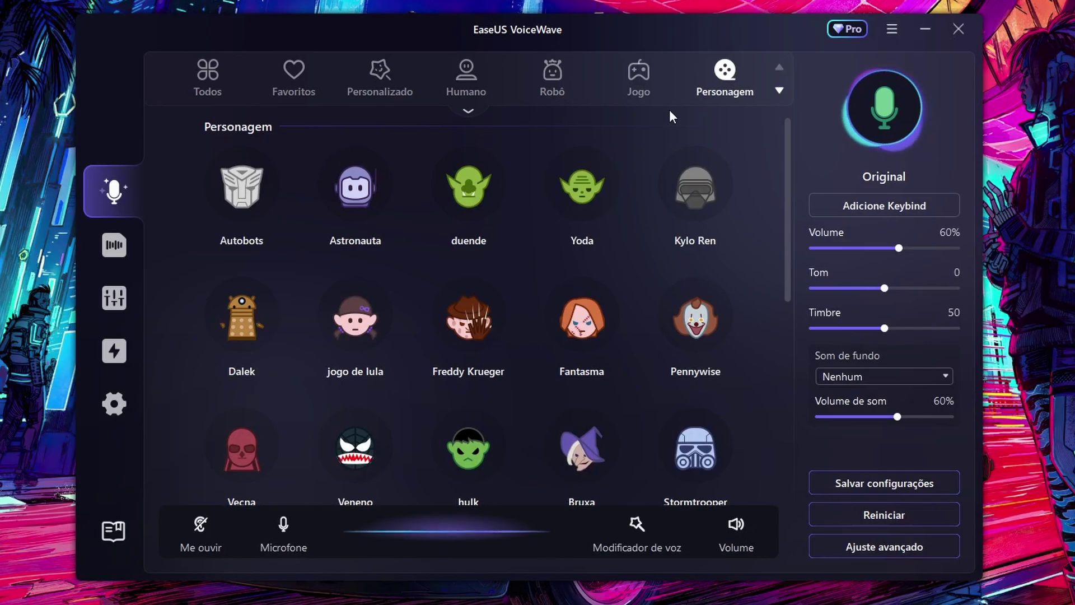
{"action": "mouse_move", "coordinate": [386, 162]}
{"action": "left_click", "coordinate": [249, 186]}
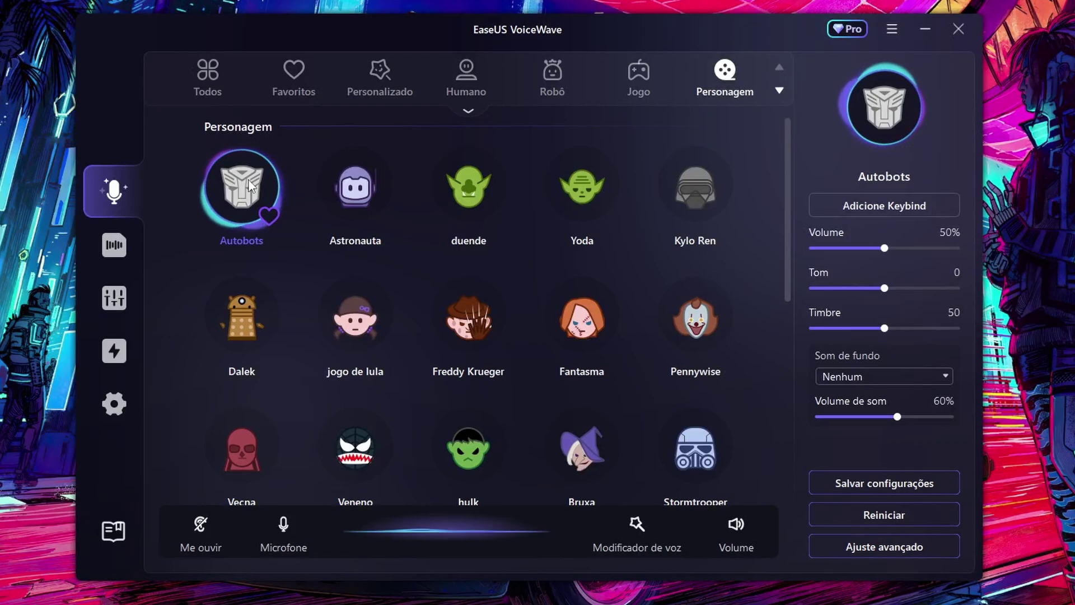
{"action": "left_click", "coordinate": [599, 167]}
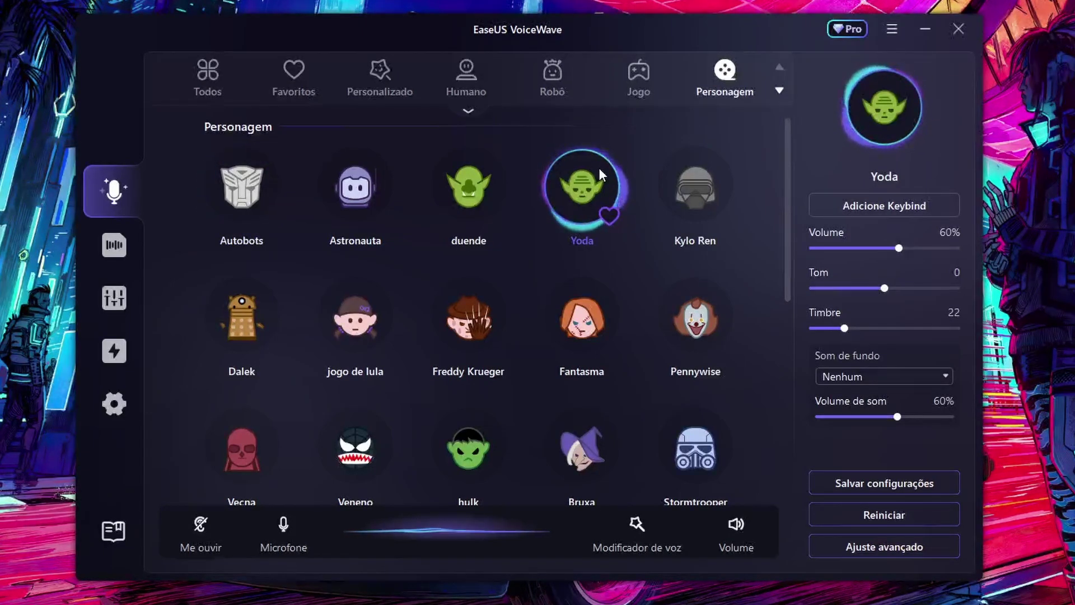
{"action": "scroll", "coordinate": [598, 170], "scroll_direction": "down", "scroll_amount": 5}
{"action": "scroll", "coordinate": [365, 247], "scroll_direction": "up", "scroll_amount": 3}
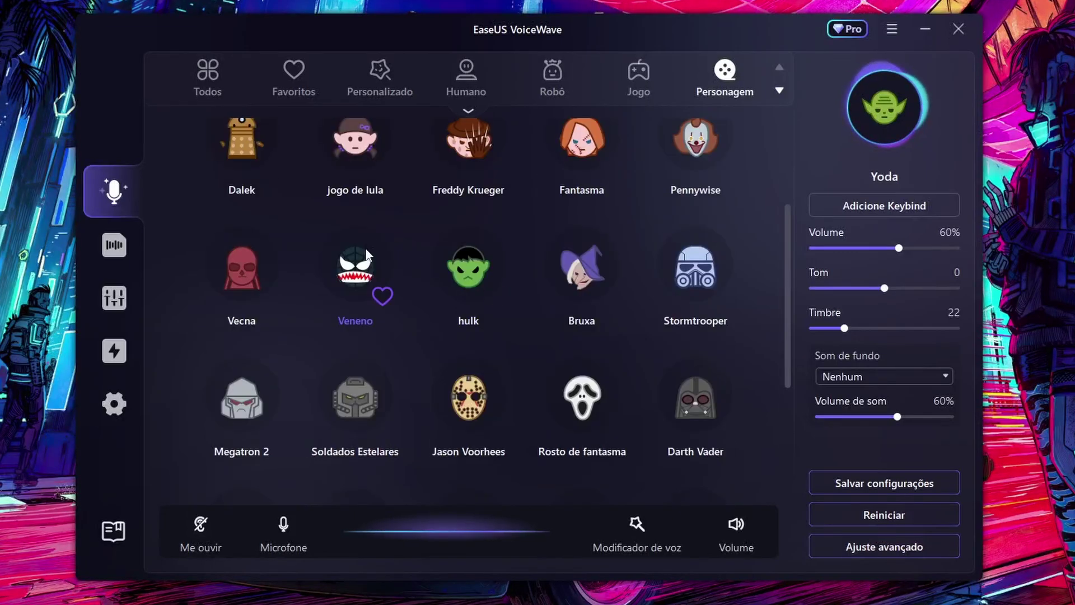
{"action": "left_click", "coordinate": [365, 247]}
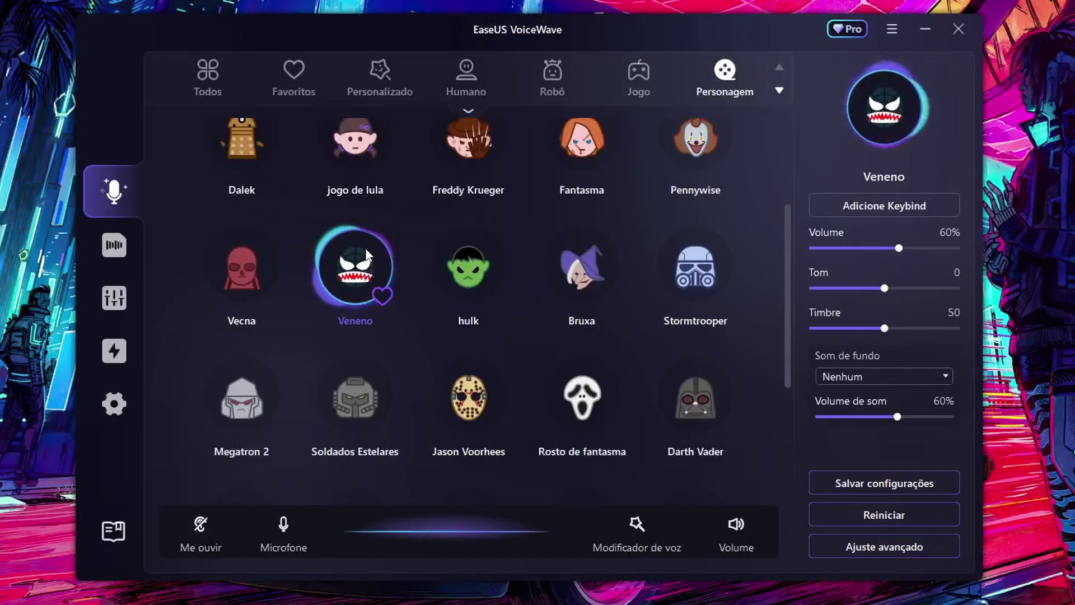
Step: Examine the voices offered in the Horror, Desenho animado, Dispositivo, Festival, beleza vocal and Ressonância categories
{"action": "left_click", "coordinate": [778, 91]}
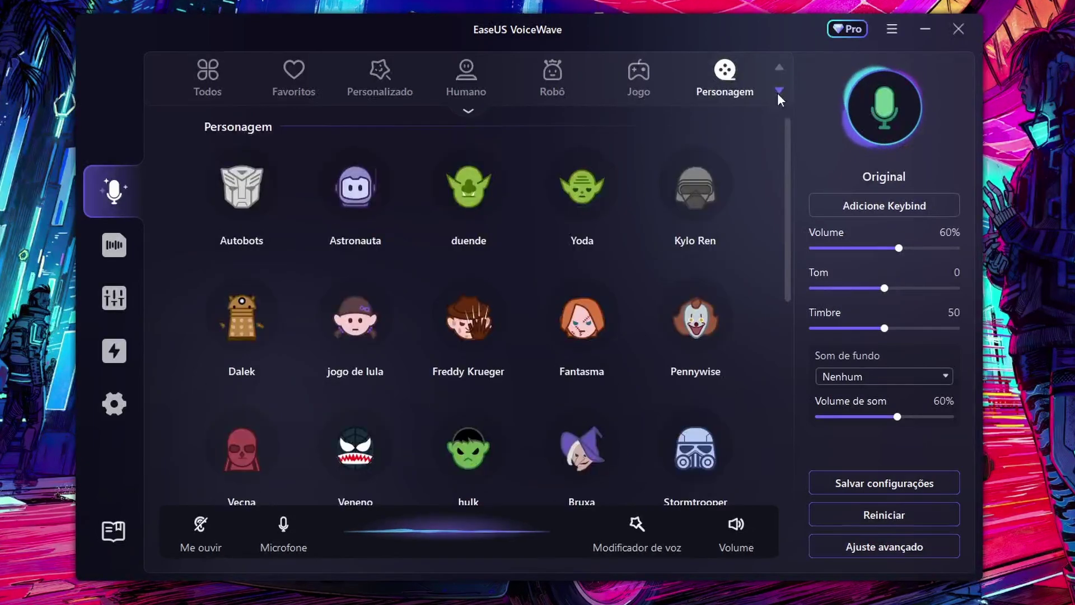
{"action": "left_click", "coordinate": [778, 92]}
{"action": "left_click", "coordinate": [205, 83]}
{"action": "left_click", "coordinate": [309, 76]}
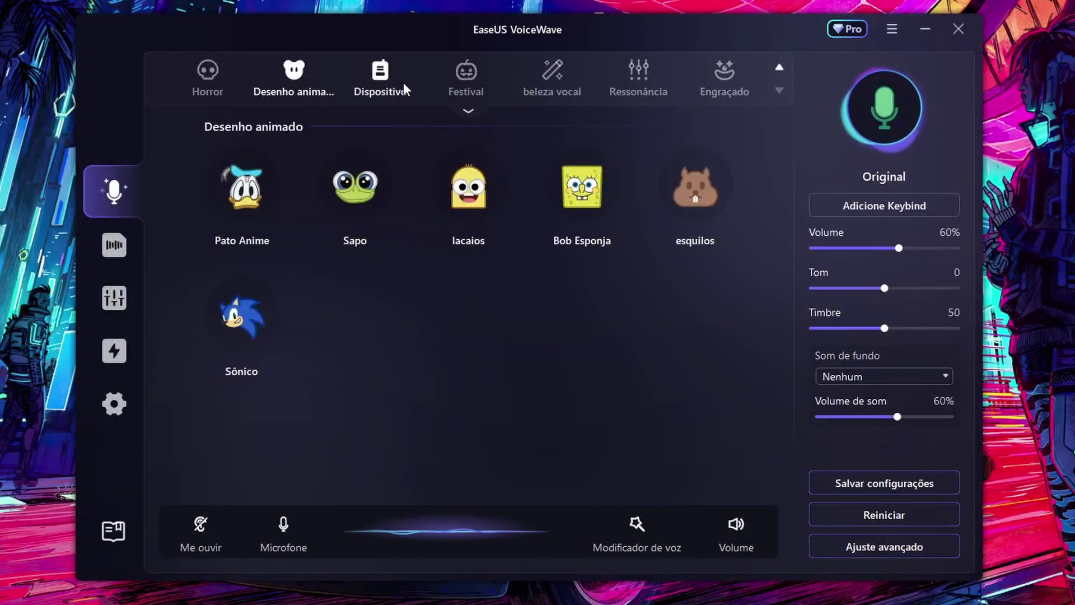
{"action": "left_click", "coordinate": [392, 81]}
{"action": "left_click", "coordinate": [466, 78]}
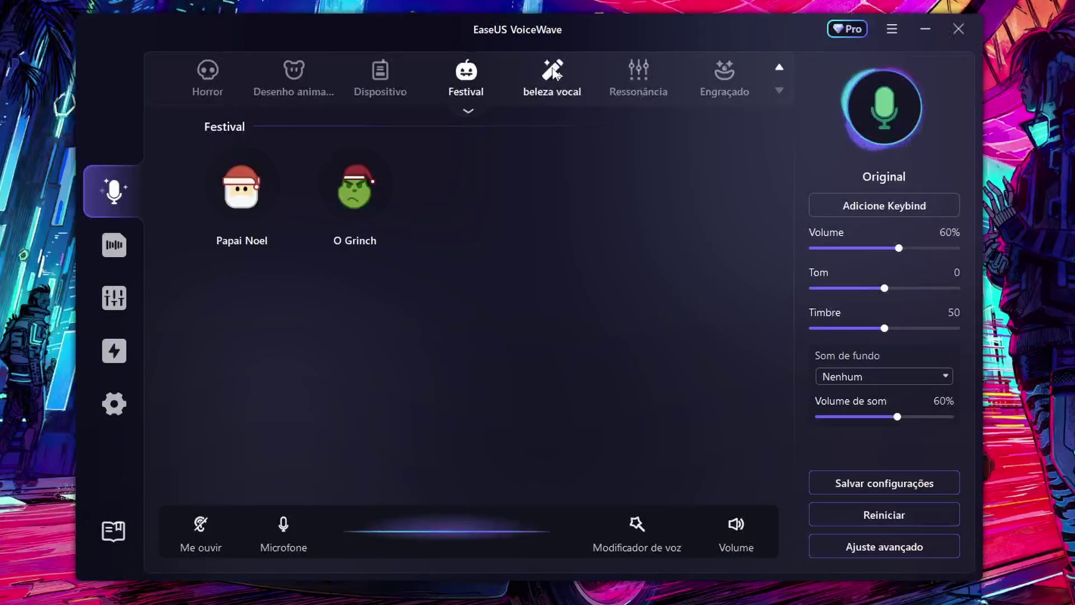
{"action": "left_click", "coordinate": [554, 73]}
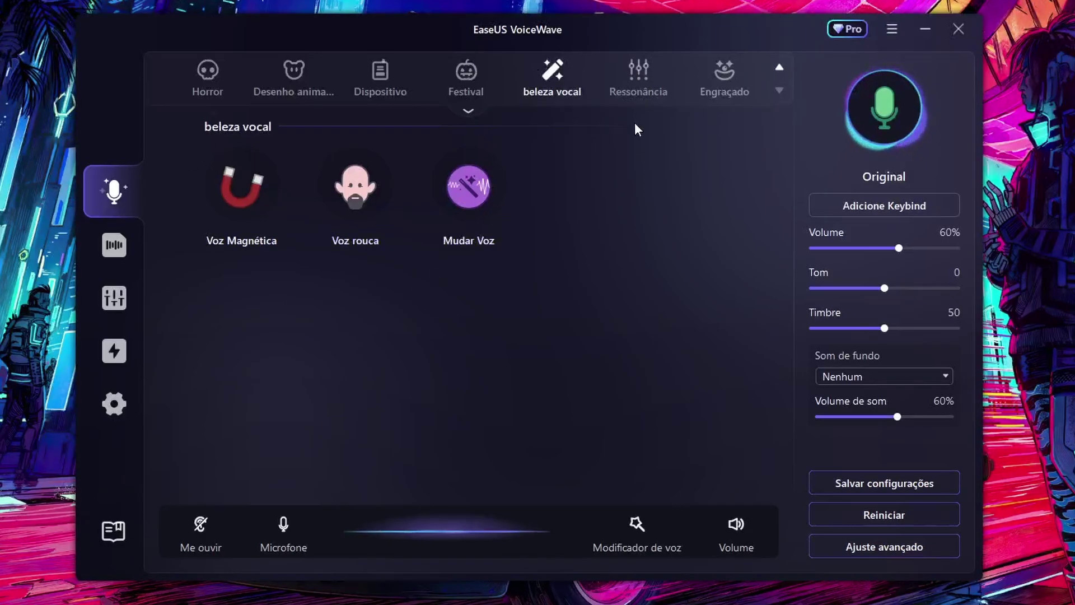
{"action": "left_click", "coordinate": [642, 76]}
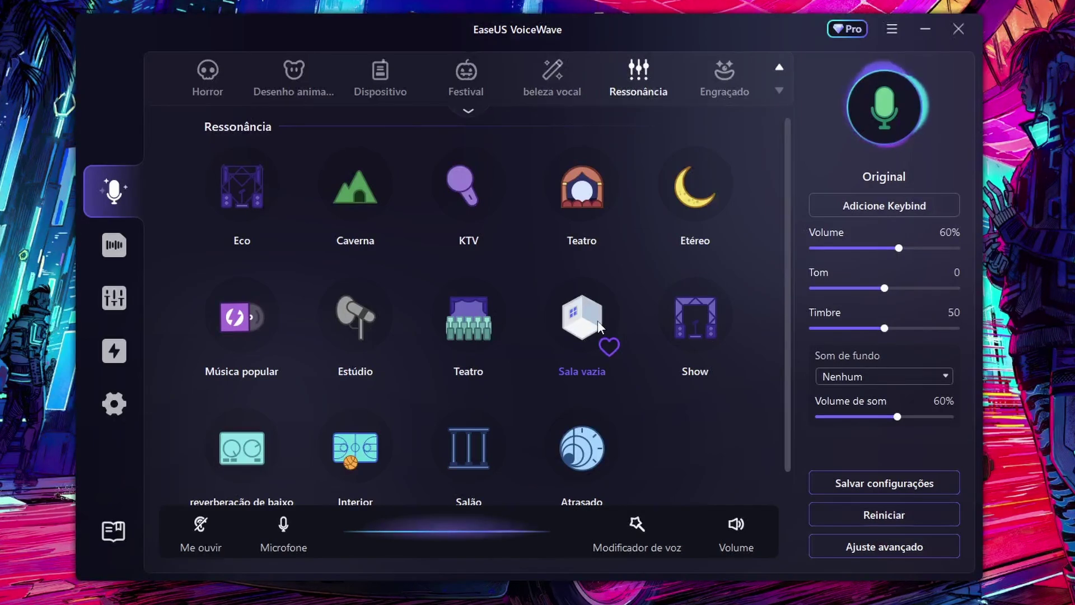
Step: Try the Choque elétrico and Fã effects from the Engraçado category
{"action": "left_click", "coordinate": [728, 91]}
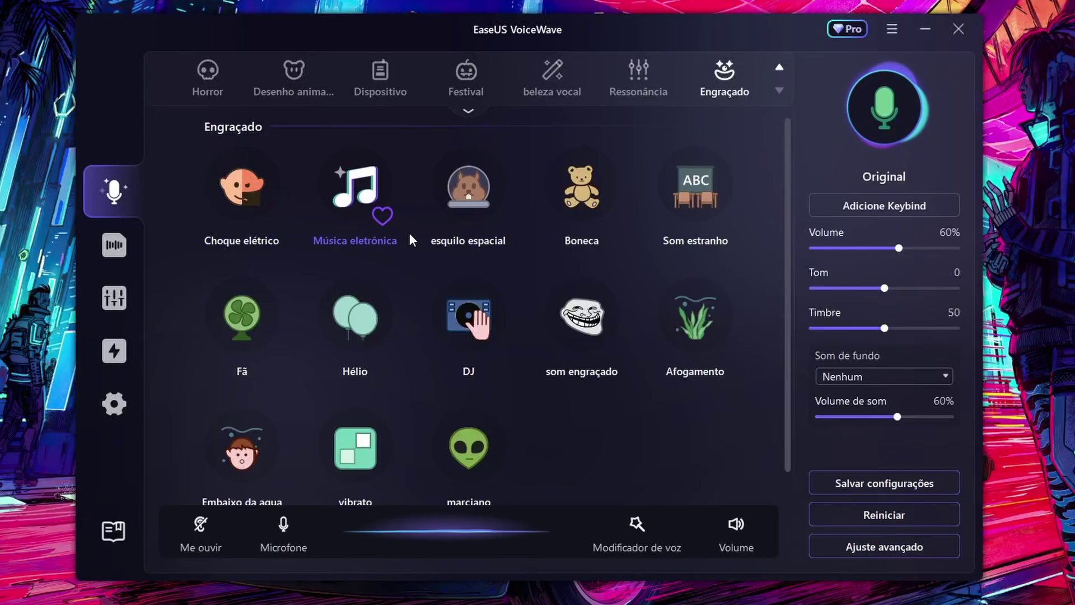
{"action": "left_click", "coordinate": [253, 192]}
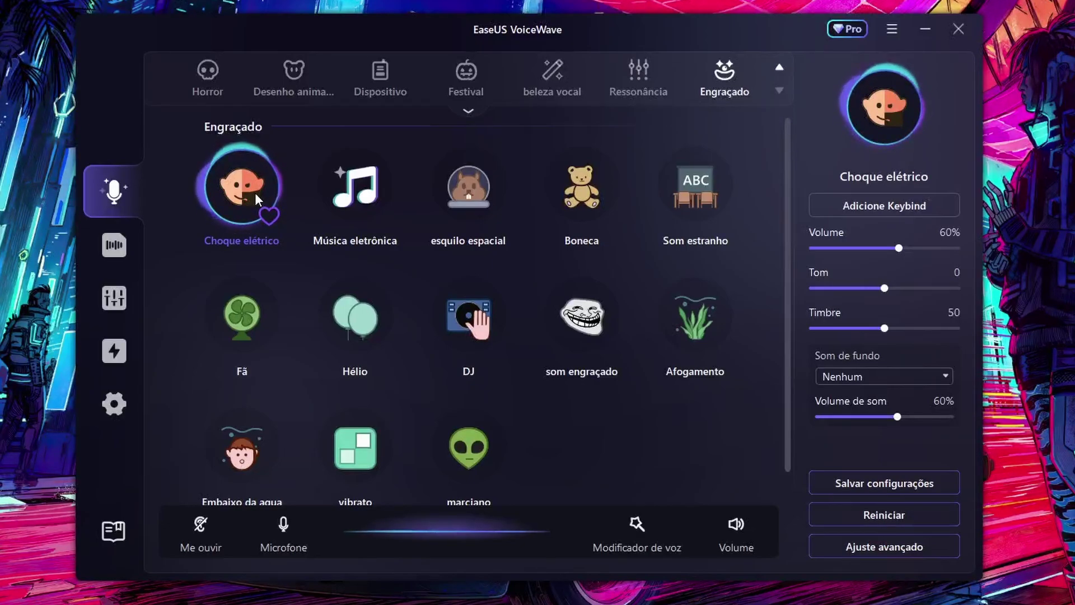
{"action": "left_click", "coordinate": [244, 302]}
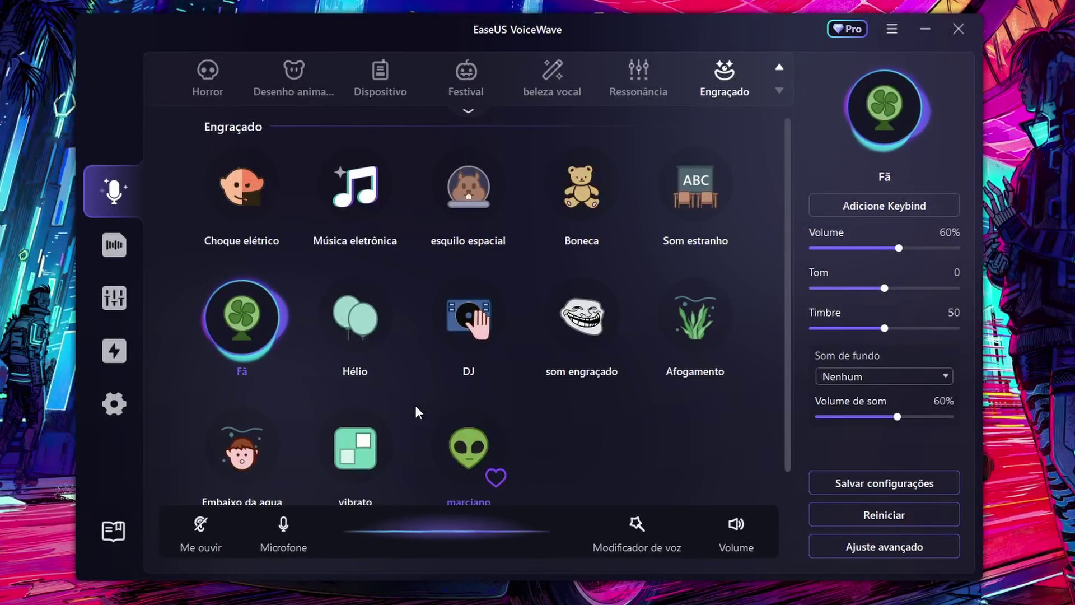
Step: Try Voz Magnética from the beleza vocal category, plus Caverna and Salão from the Ressonância category
{"action": "left_click", "coordinate": [551, 75]}
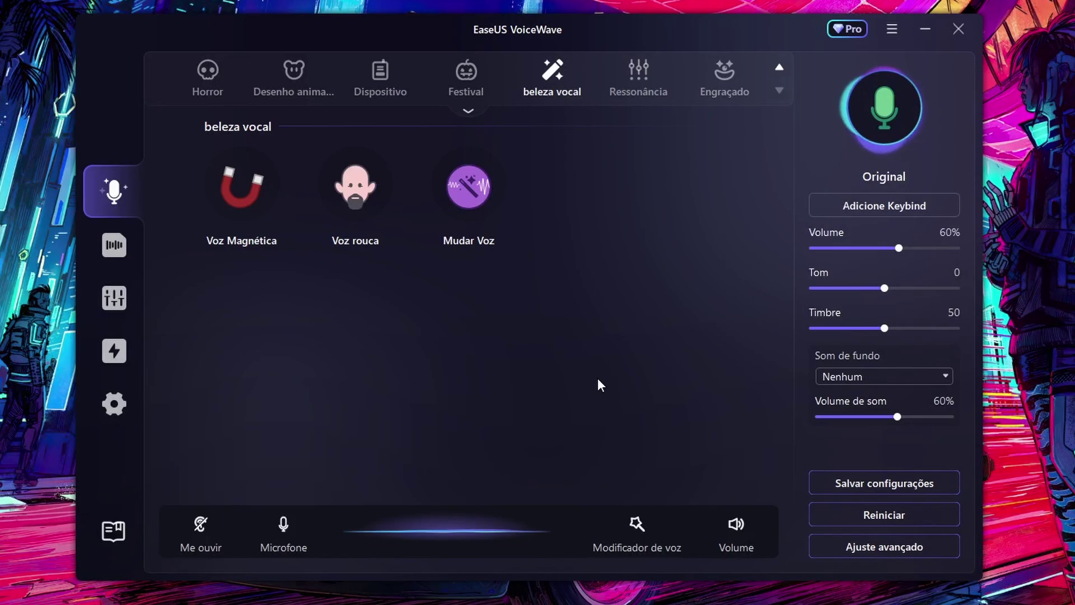
{"action": "left_click", "coordinate": [238, 196]}
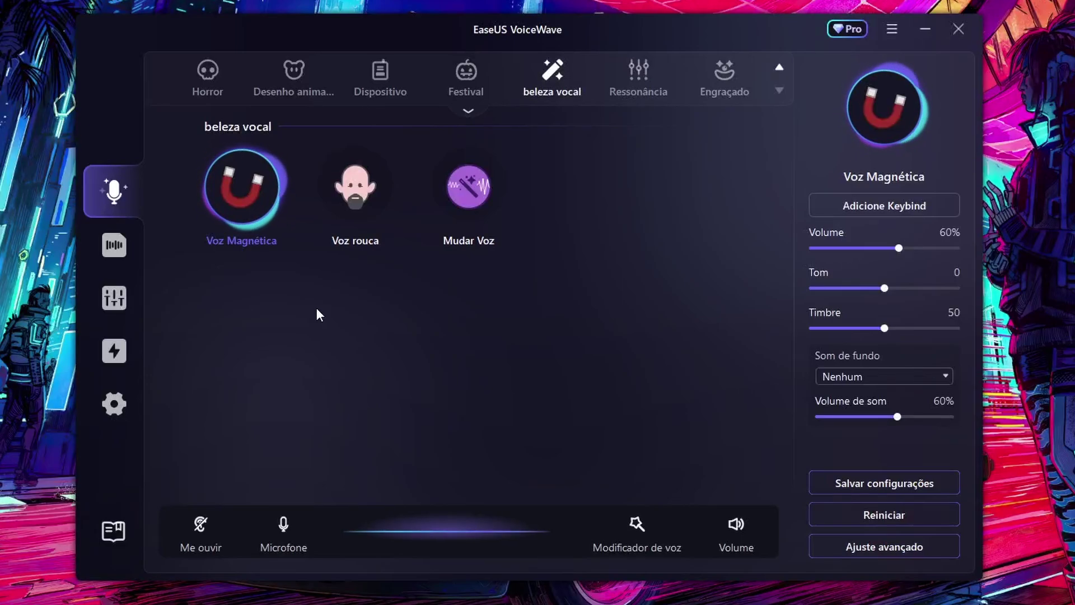
{"action": "key", "text": "F2"}
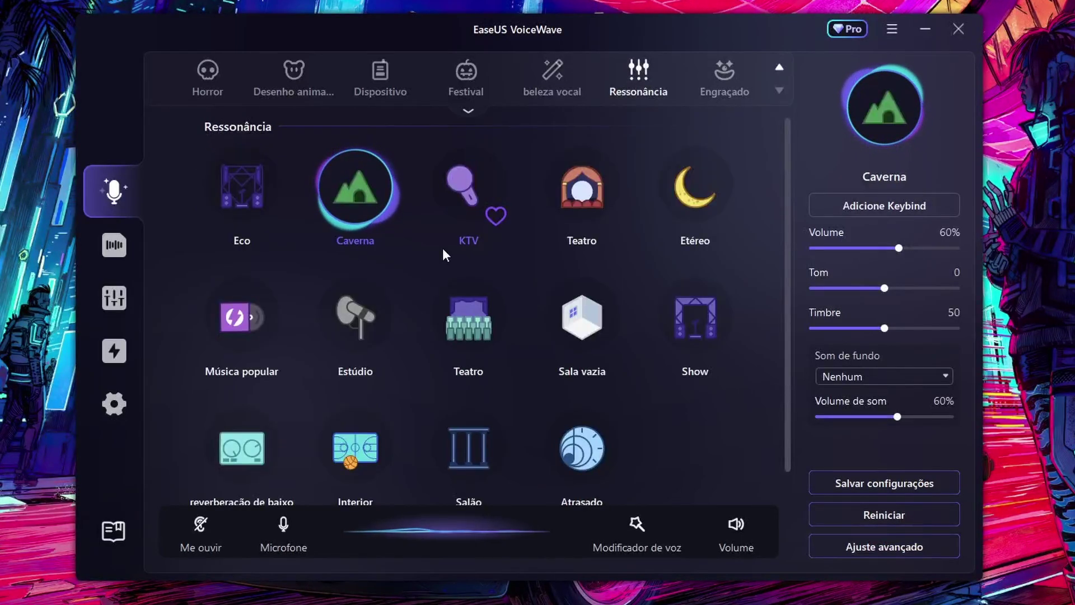
{"action": "key", "text": "F3"}
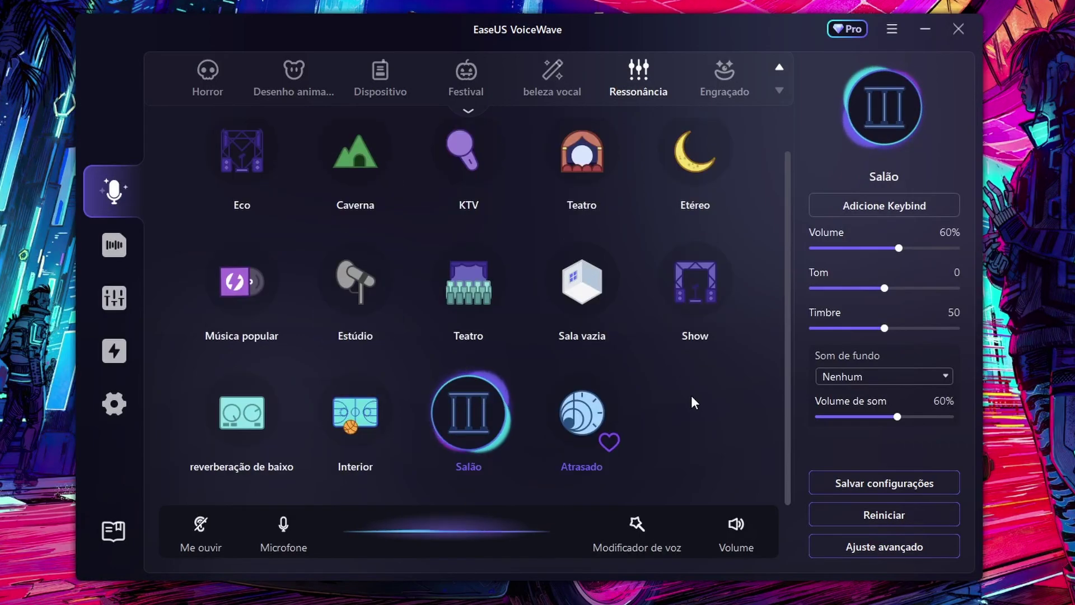
Step: Try the Telefone and Transmissão effects from the Dispositivo category, and restore the Original voice
{"action": "left_click", "coordinate": [384, 81]}
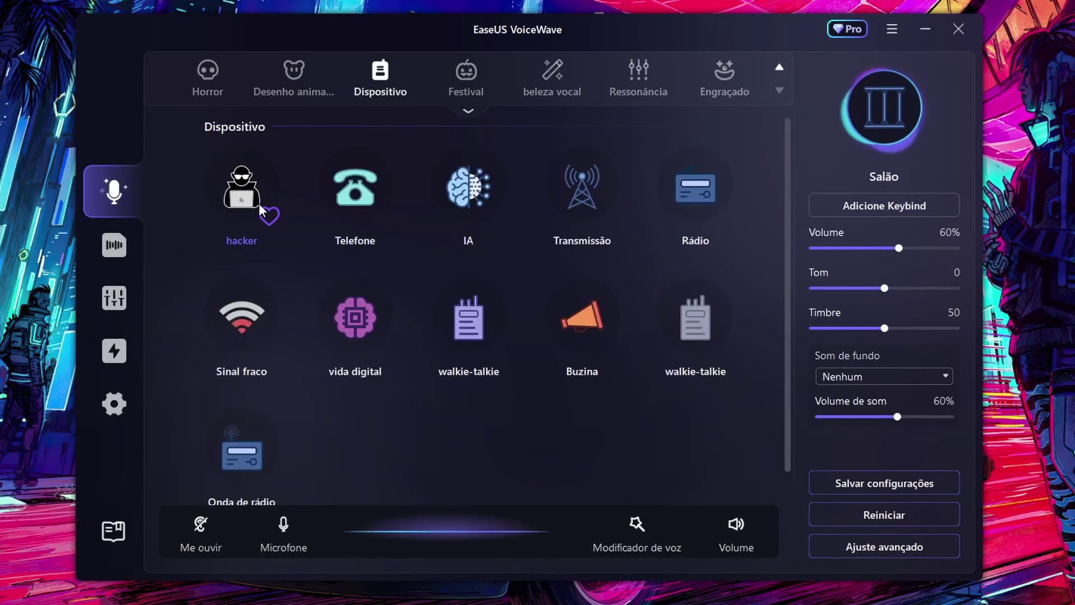
{"action": "key", "text": "F2"}
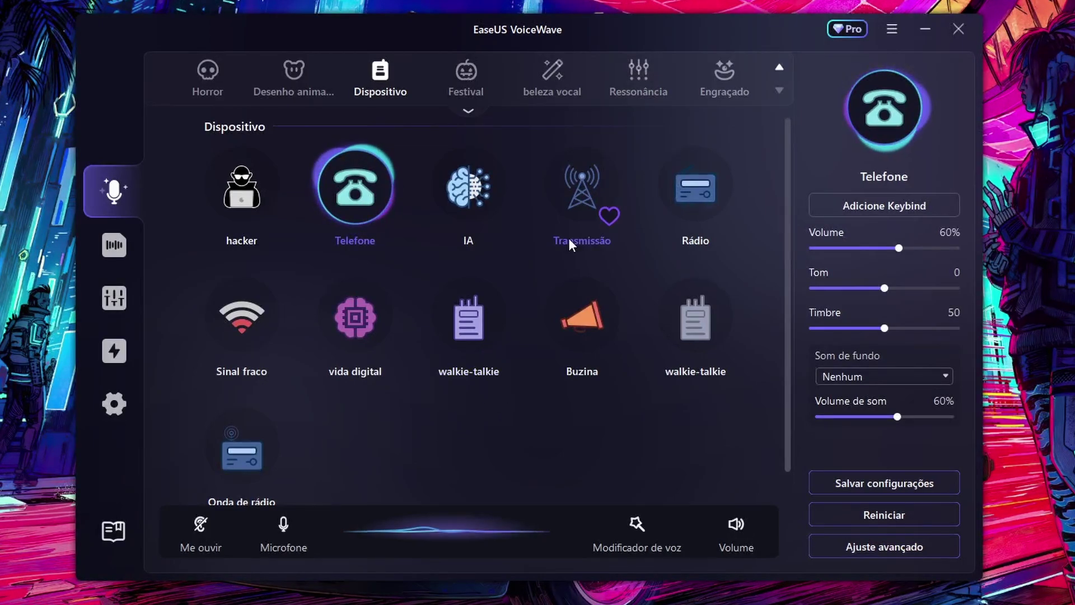
{"action": "left_click", "coordinate": [586, 186]}
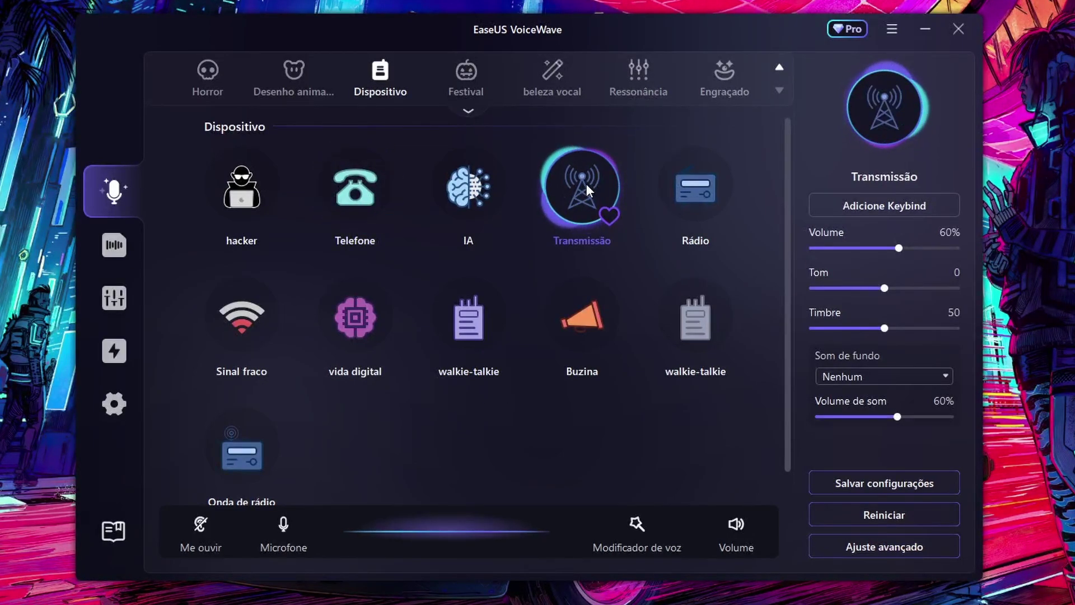
{"action": "key", "text": "F1"}
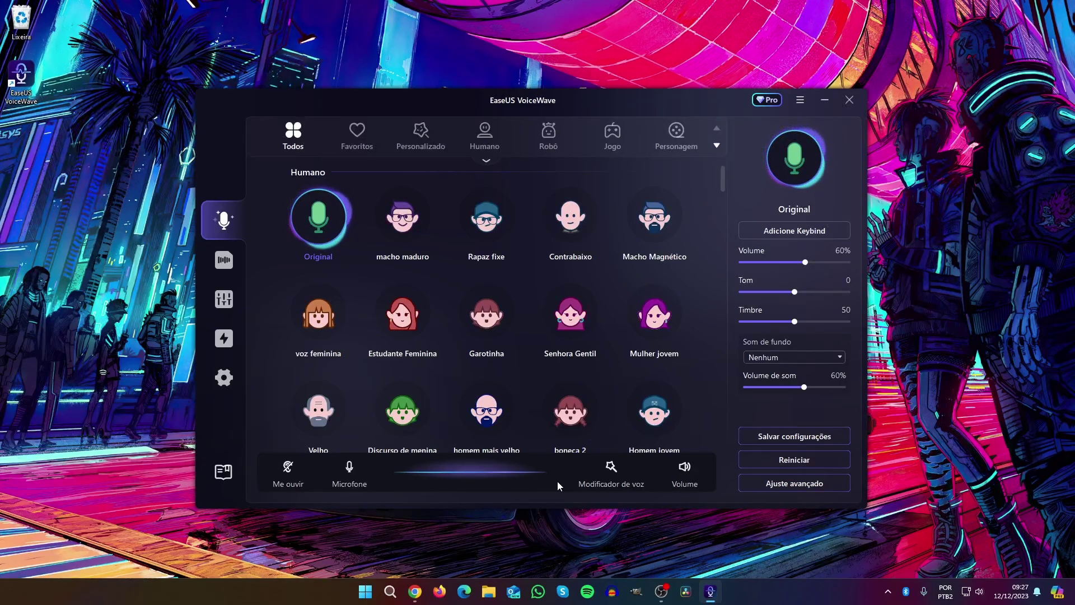
Step: Switch to the Google Meet call in Chrome and check in its audio settings that VoiceWave Microphone (EaseUS Virtual Device) is the selected microphone
{"action": "left_click", "coordinate": [417, 597]}
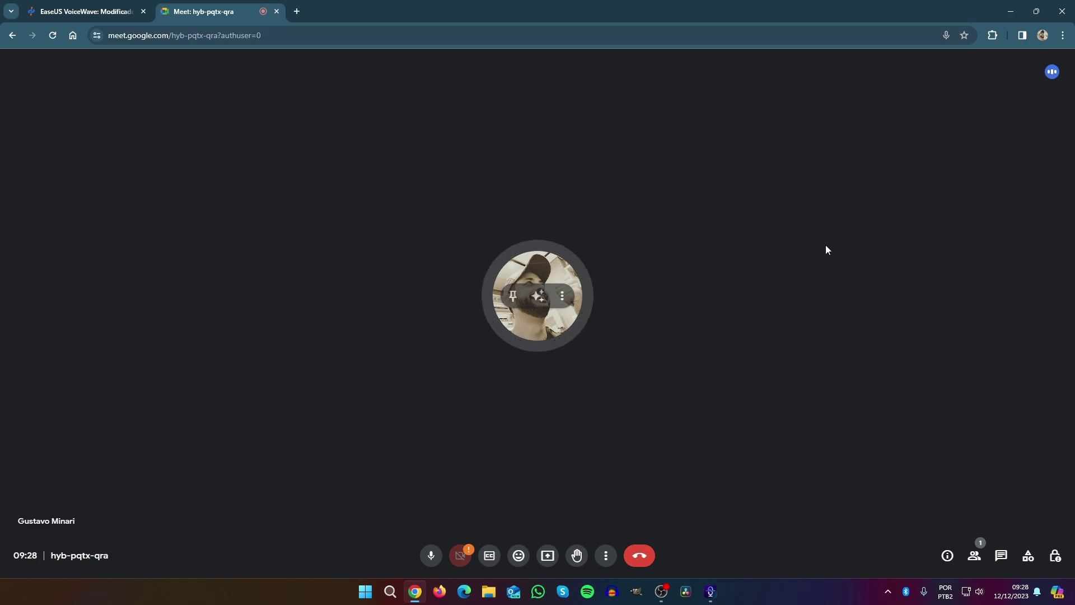
{"action": "left_click", "coordinate": [606, 555]}
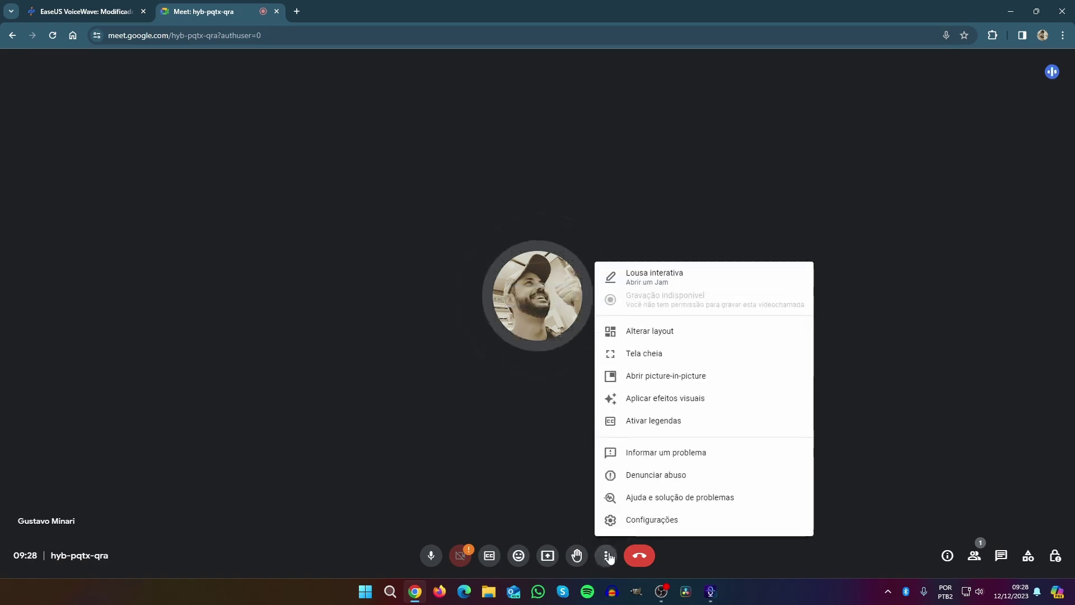
{"action": "left_click", "coordinate": [650, 521]}
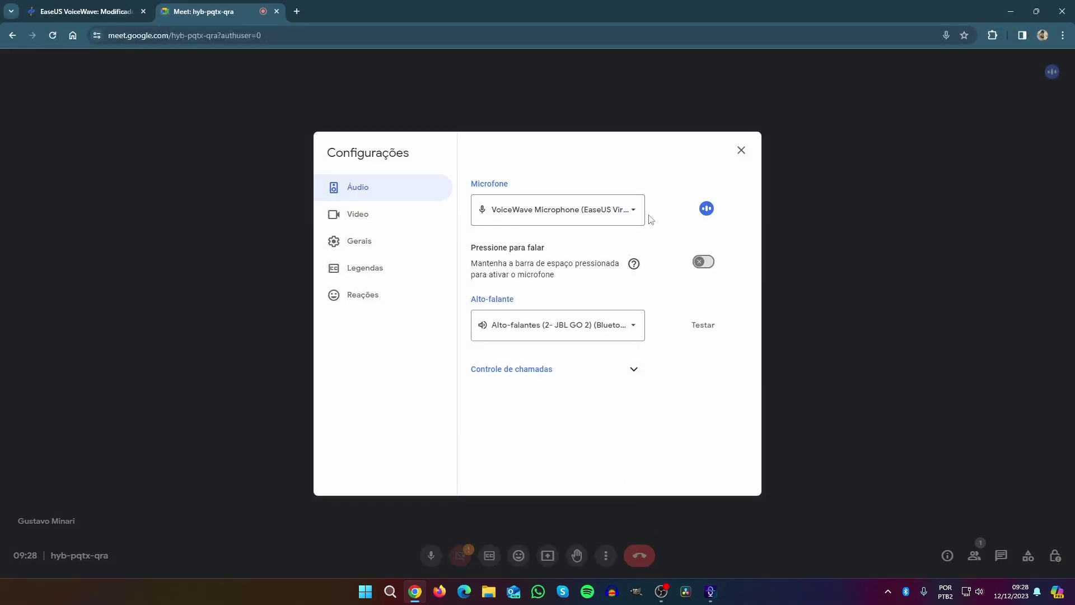
{"action": "left_click", "coordinate": [639, 212]}
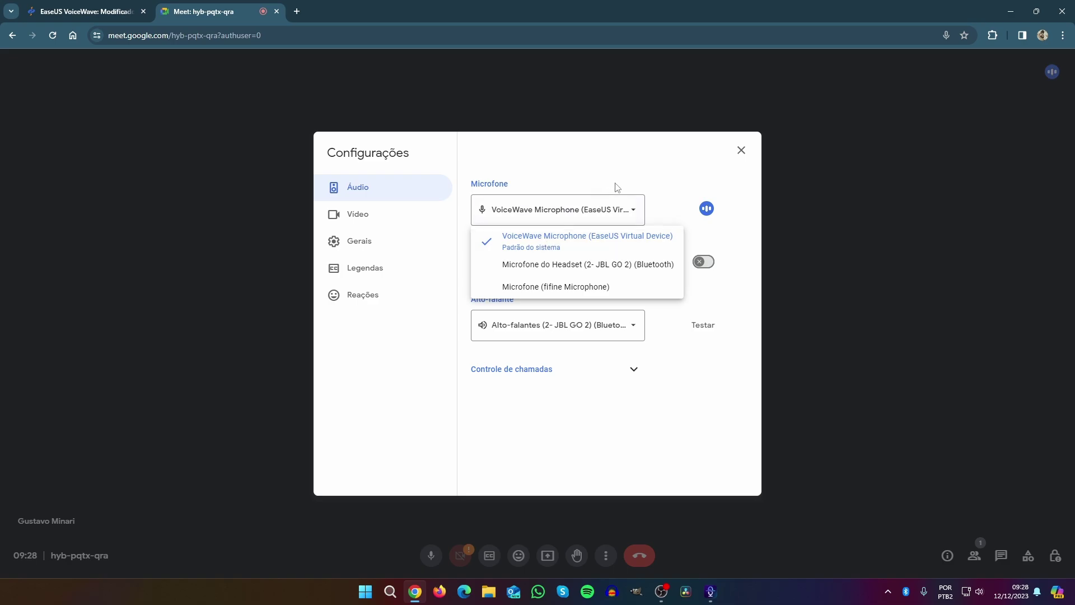
{"action": "left_click", "coordinate": [650, 189]}
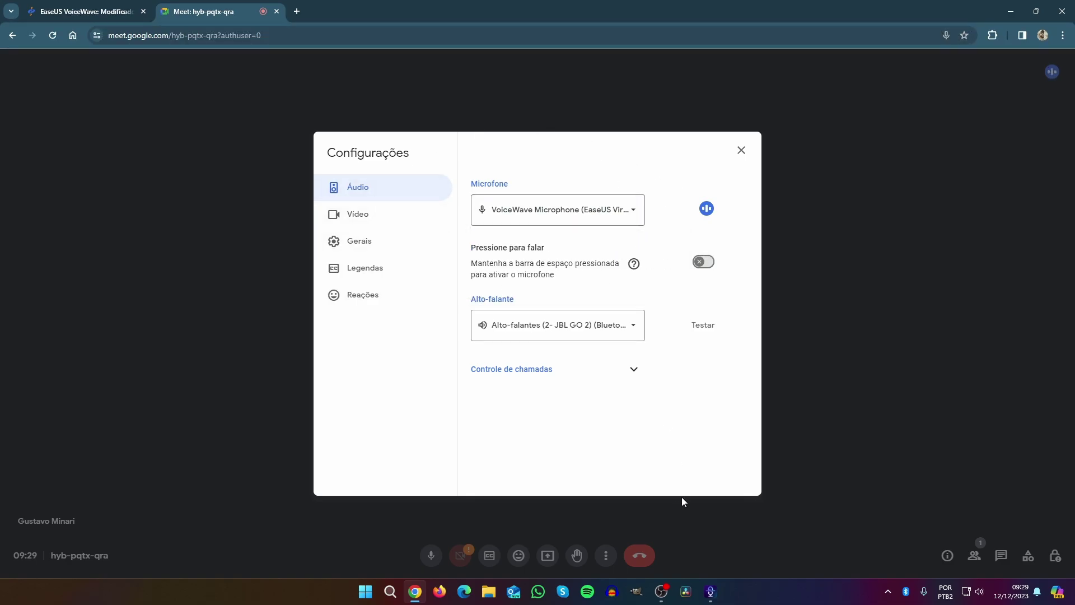
Step: Switch back to EaseUS VoiceWave, view the Modo de registro recorder, and import the teste audio file in Modo de arquivo
{"action": "left_click", "coordinate": [710, 592]}
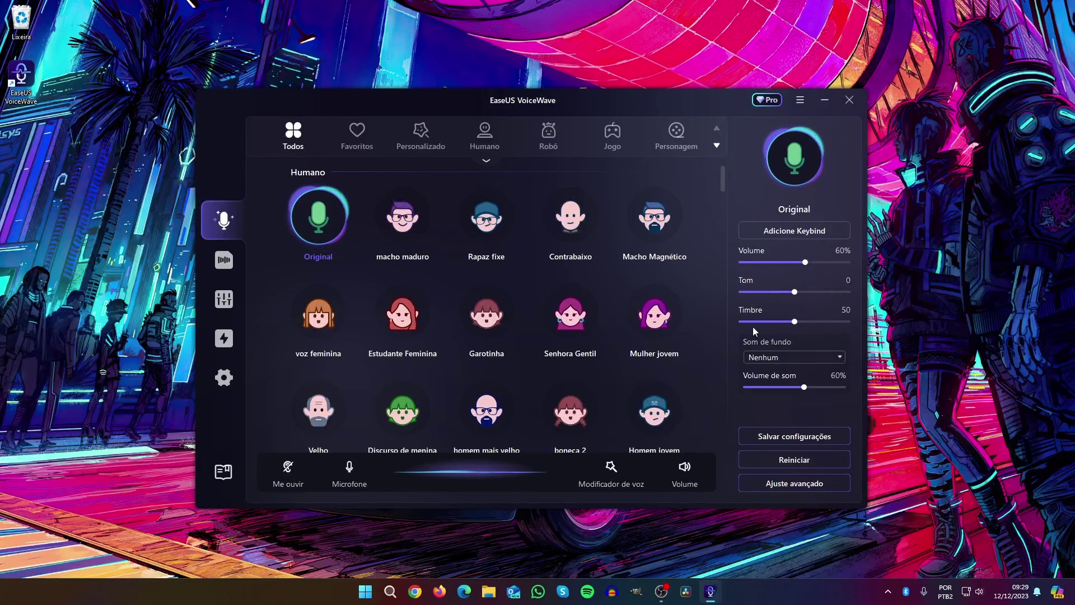
{"action": "left_click", "coordinate": [224, 260]}
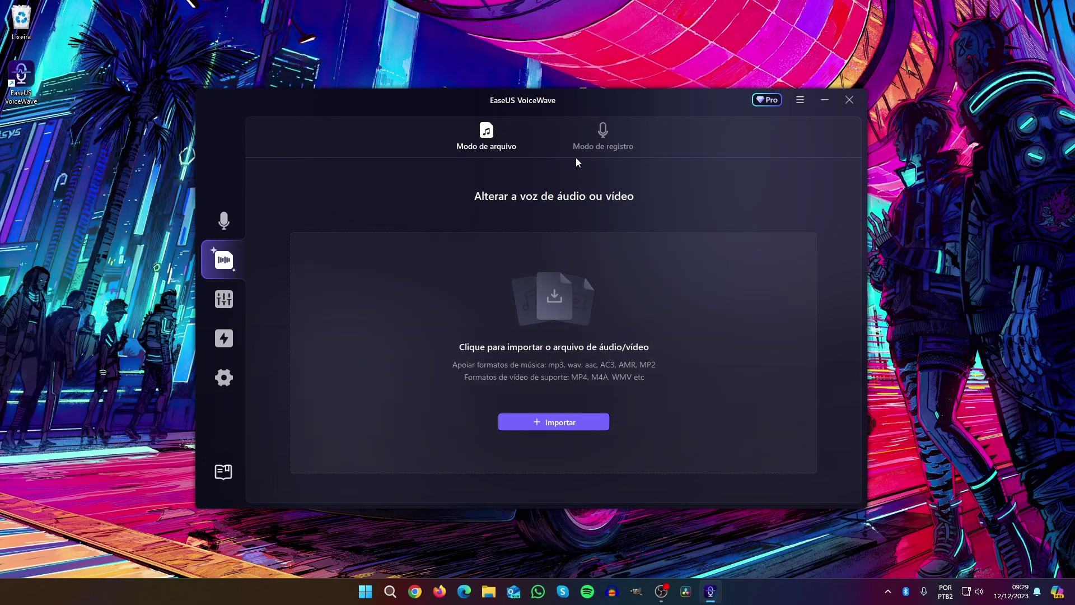
{"action": "left_click", "coordinate": [604, 136]}
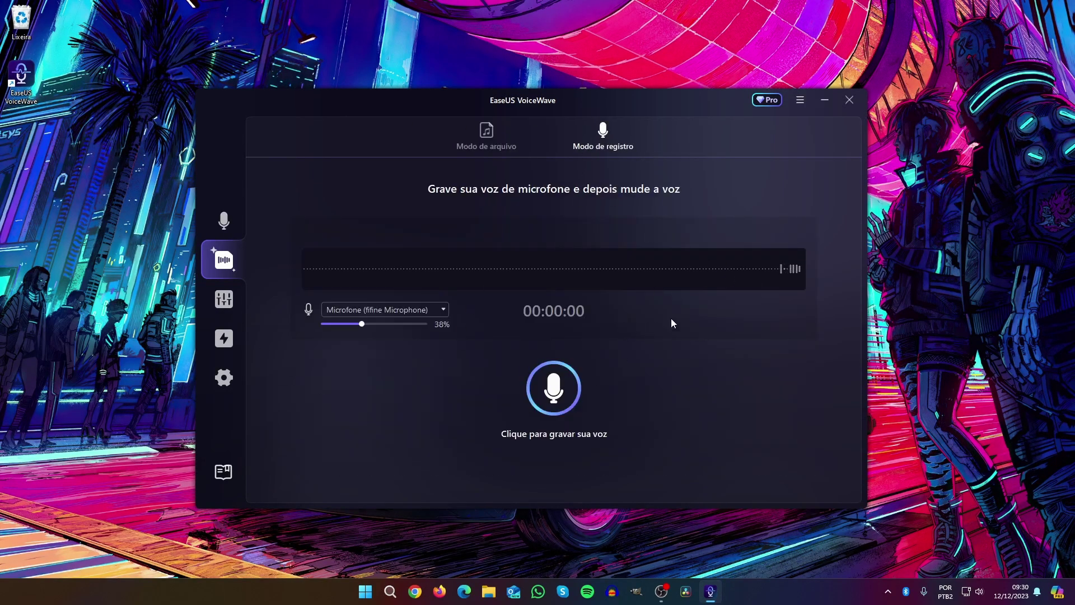
{"action": "left_click", "coordinate": [489, 132]}
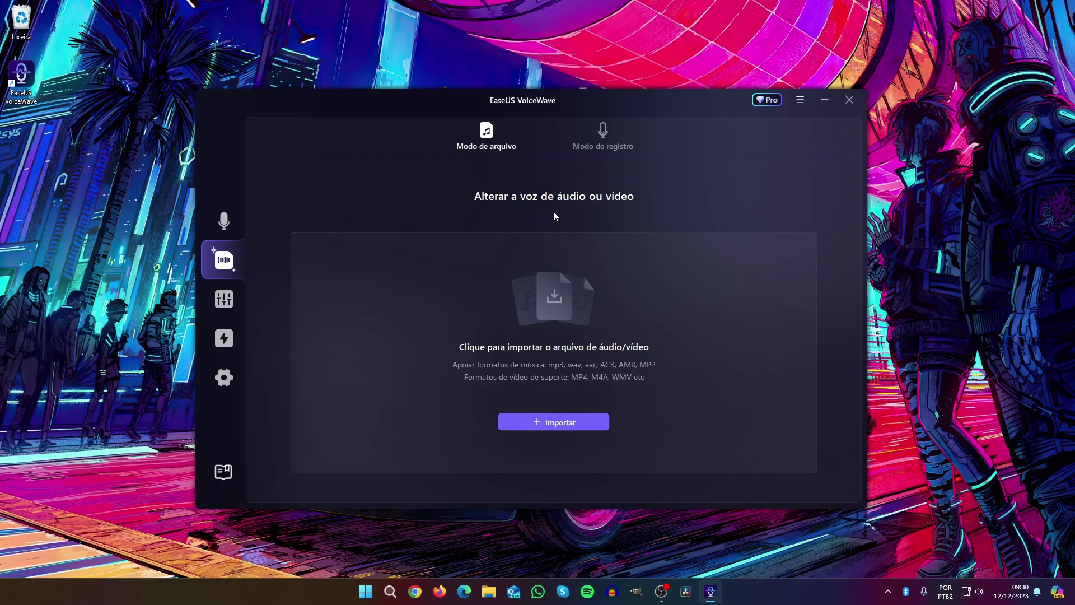
{"action": "left_click", "coordinate": [562, 421]}
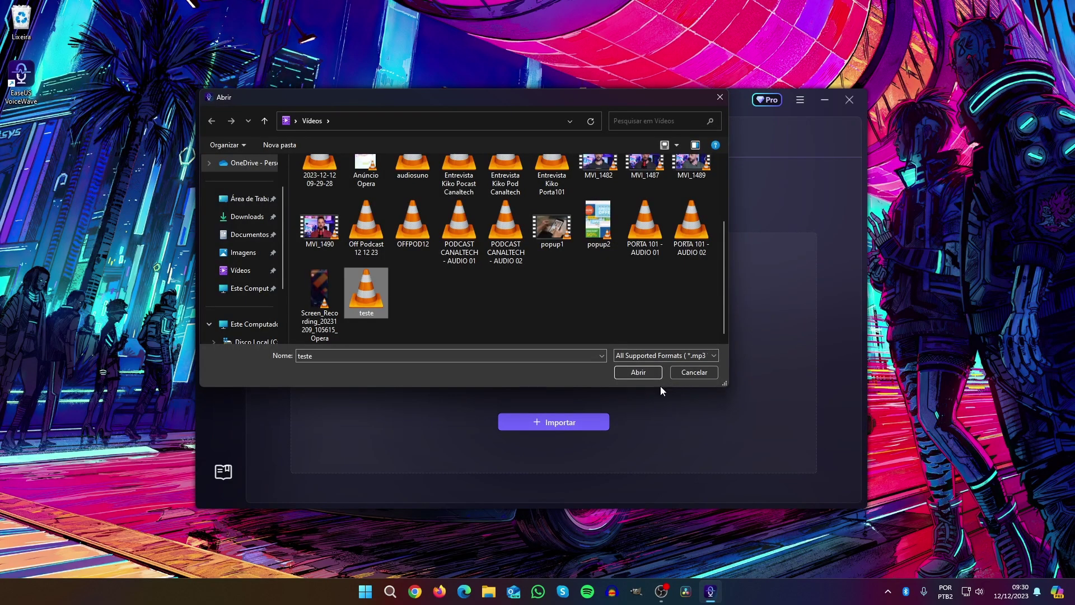
{"action": "left_click", "coordinate": [639, 372]}
Step: Play teste.mp3 with the Original voice, and try voz feminina and one more voice from further down the list on it
{"action": "left_click", "coordinate": [310, 192]}
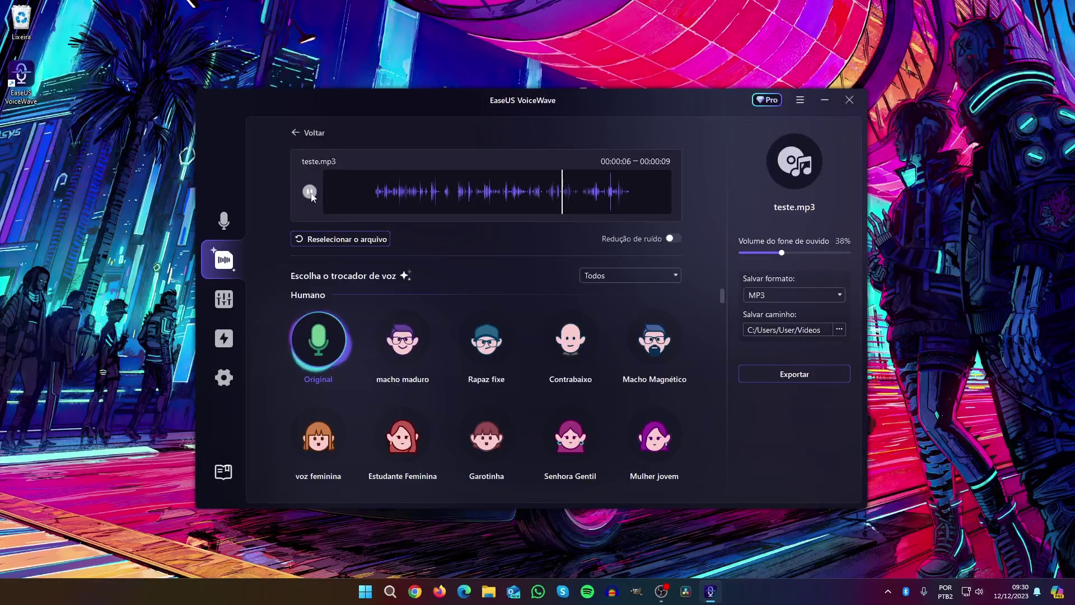
{"action": "left_click", "coordinate": [317, 431]}
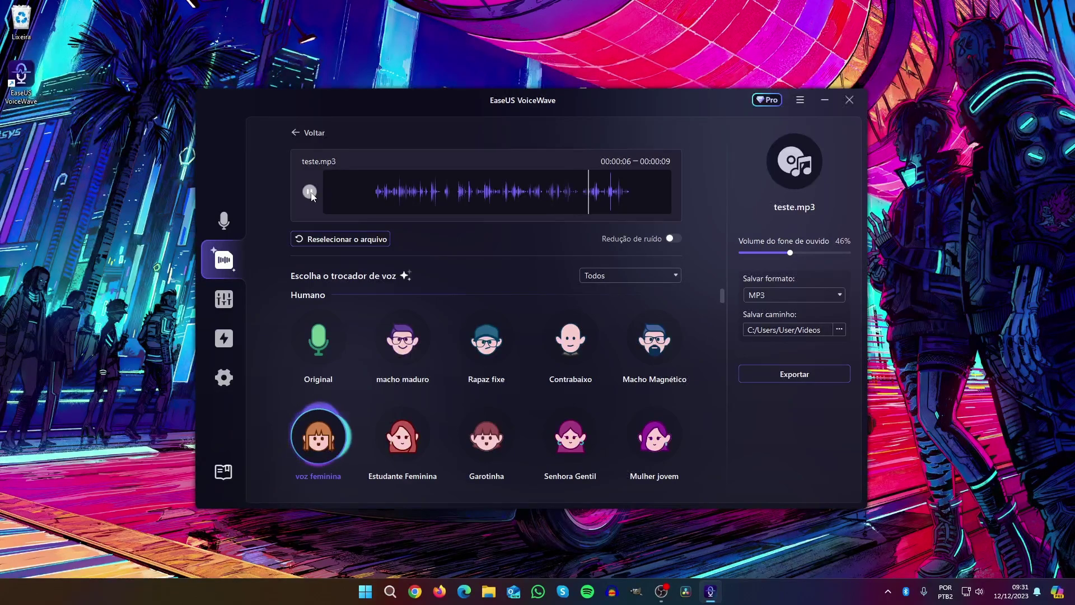
{"action": "scroll", "coordinate": [455, 398], "scroll_direction": "down", "scroll_amount": 5}
{"action": "left_click", "coordinate": [402, 432]}
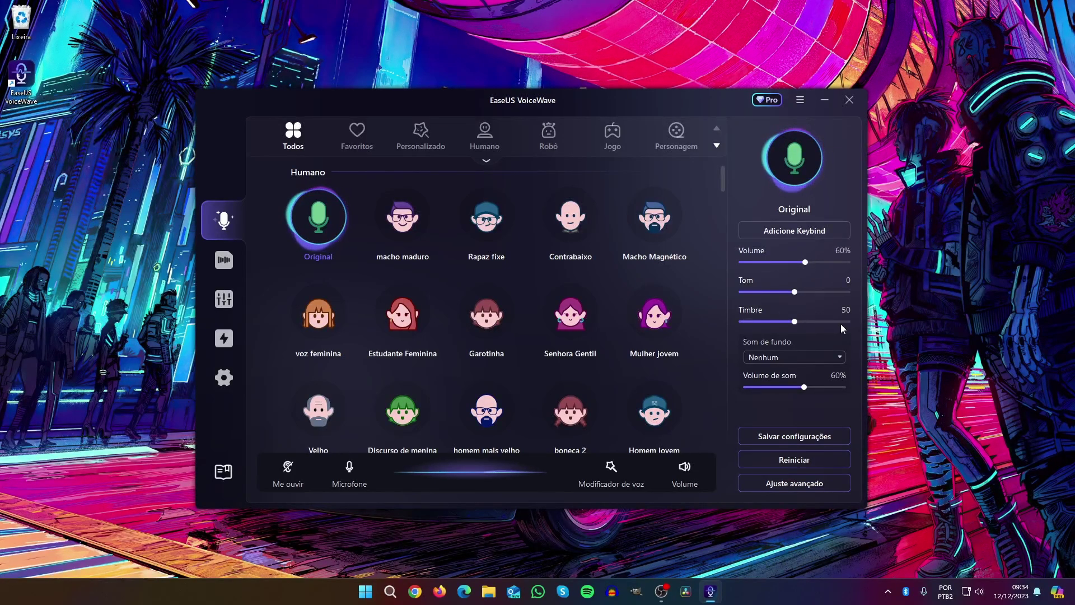
Step: Try Cidade ocupada as the background sound for the Original voice, and restore it to Nenhum
{"action": "left_click", "coordinate": [842, 362]}
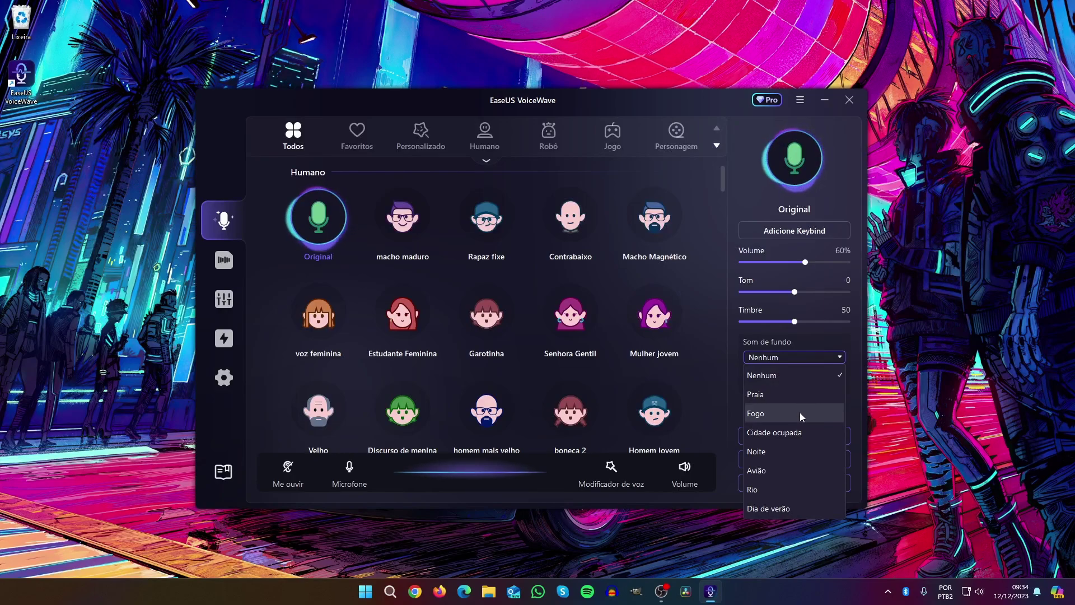
{"action": "left_click", "coordinate": [798, 427]}
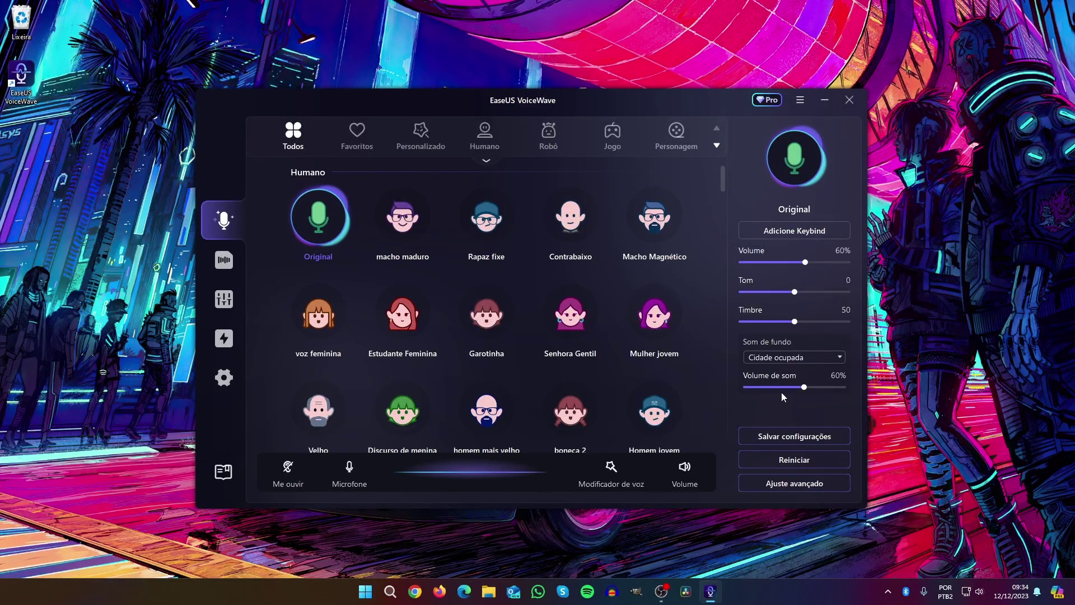
{"action": "left_click", "coordinate": [840, 357]}
{"action": "left_click", "coordinate": [812, 372]}
Step: Examine the effects offered for building a custom voice, plus the general audio device settings and the Keybind settings
{"action": "left_click", "coordinate": [224, 299]}
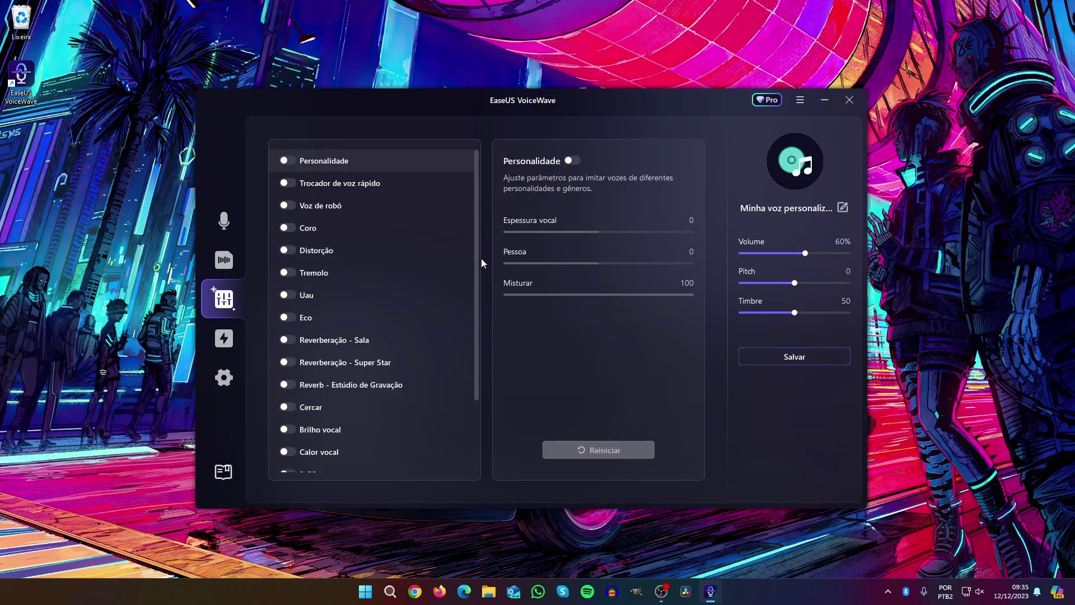
{"action": "left_click", "coordinate": [227, 222]}
{"action": "left_click", "coordinate": [224, 299]}
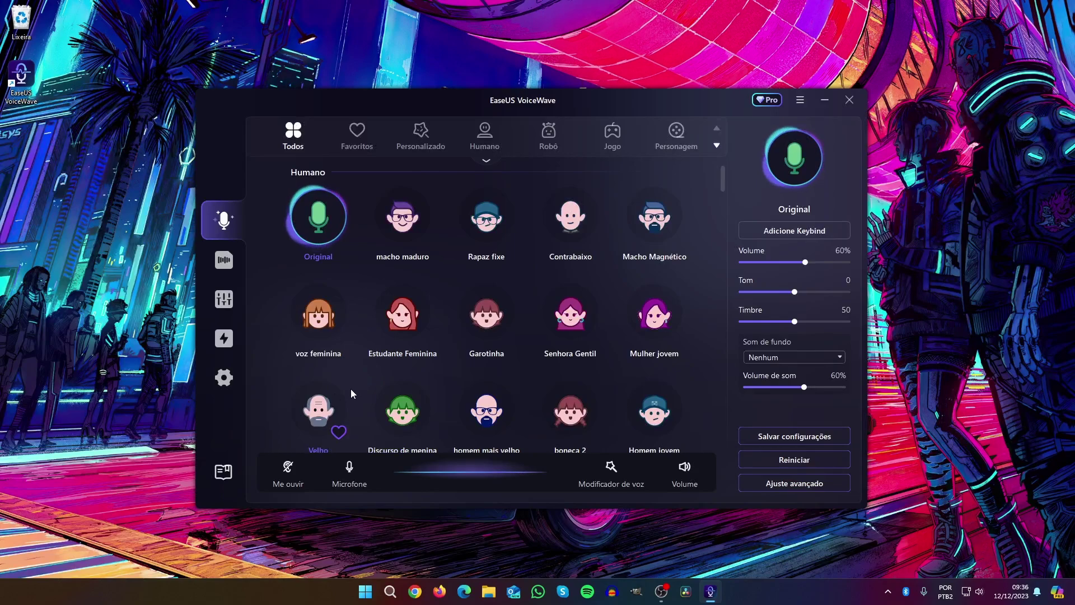
{"action": "left_click", "coordinate": [231, 381]}
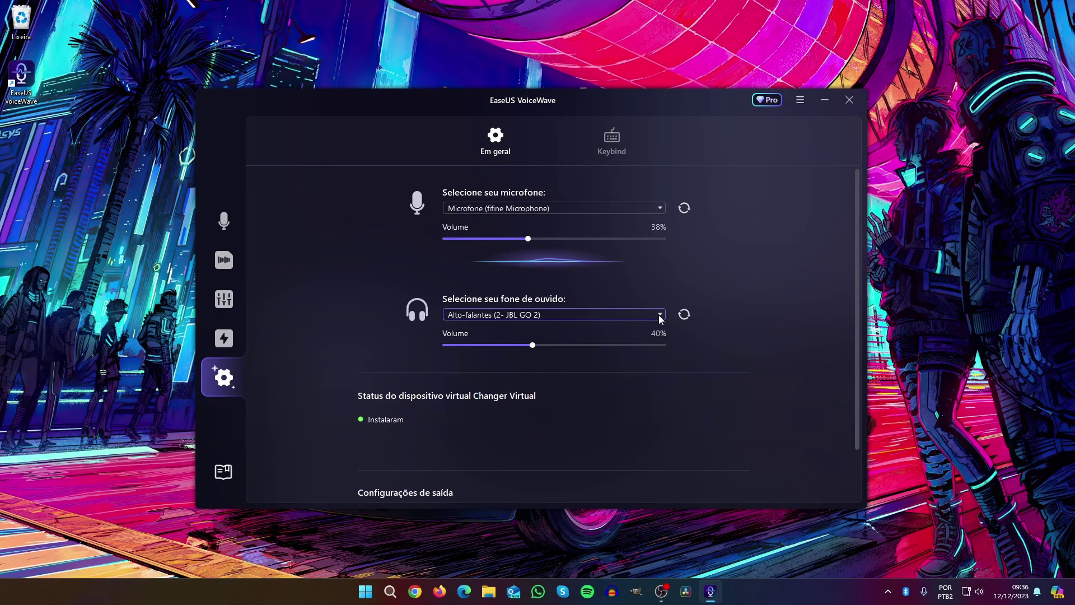
{"action": "left_click", "coordinate": [613, 142]}
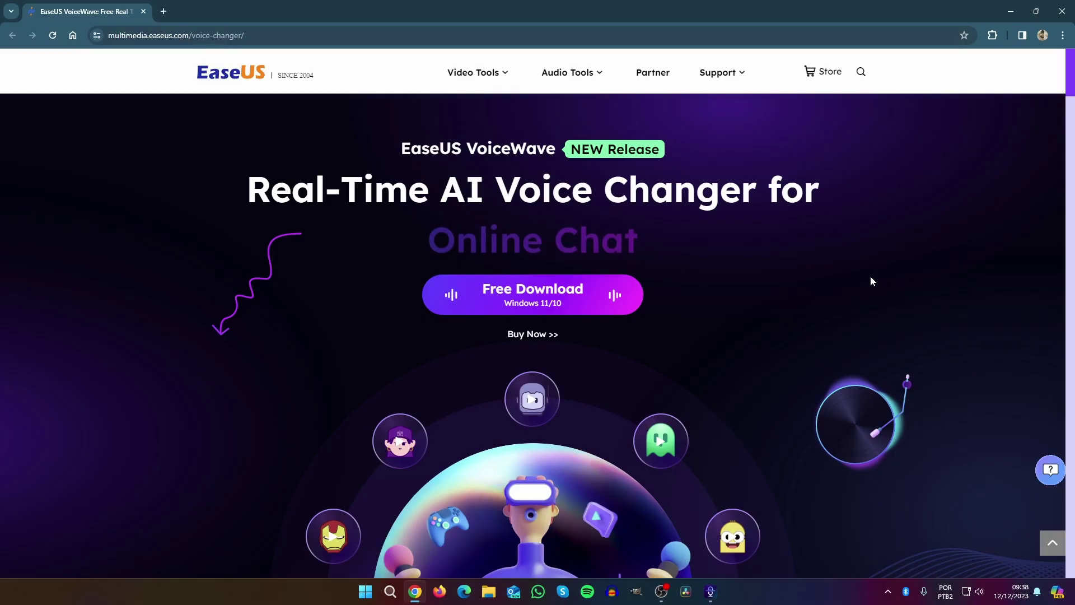
Step: Review the EaseUS VoiceWave web page down to the Free and Pro comparison, and open the purchase page with the plan prices
{"action": "scroll", "coordinate": [863, 314], "scroll_direction": "down", "scroll_amount": 15}
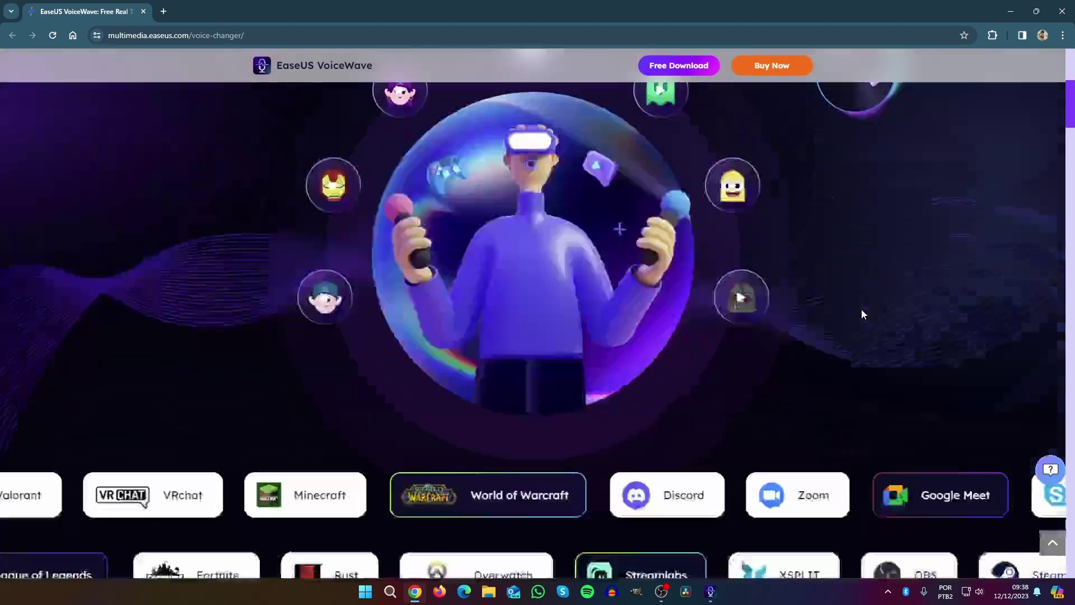
{"action": "scroll", "coordinate": [861, 314], "scroll_direction": "down", "scroll_amount": 15}
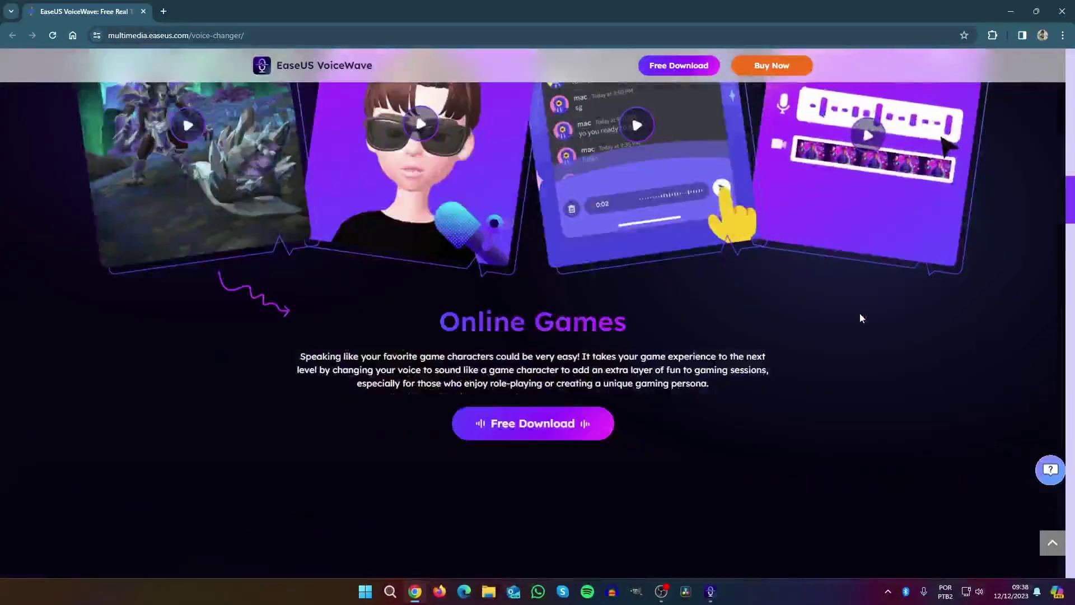
{"action": "scroll", "coordinate": [860, 317], "scroll_direction": "down", "scroll_amount": 15}
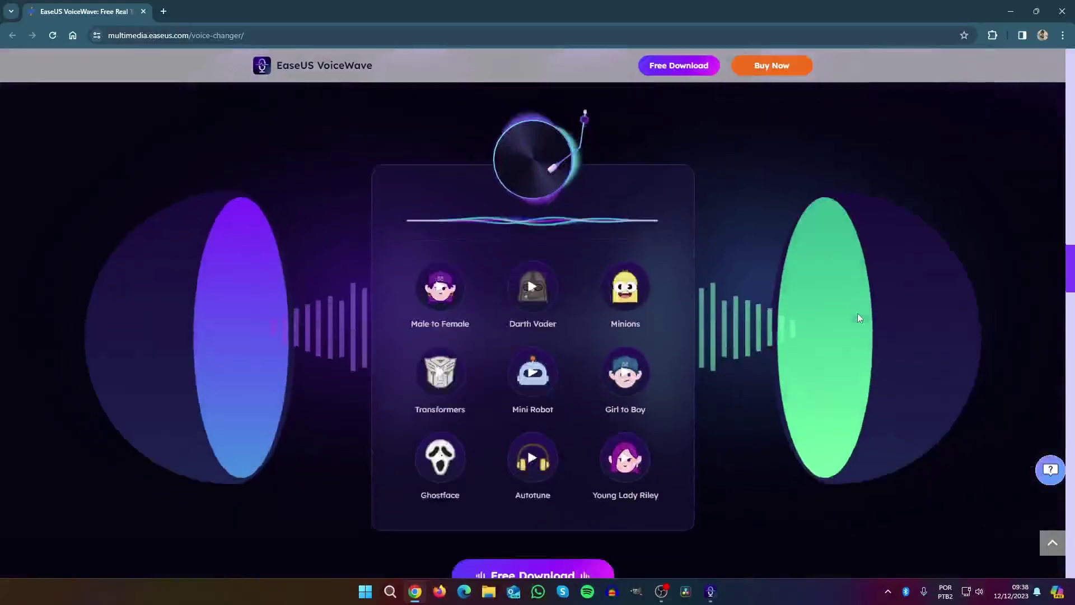
{"action": "scroll", "coordinate": [858, 317], "scroll_direction": "down", "scroll_amount": 10}
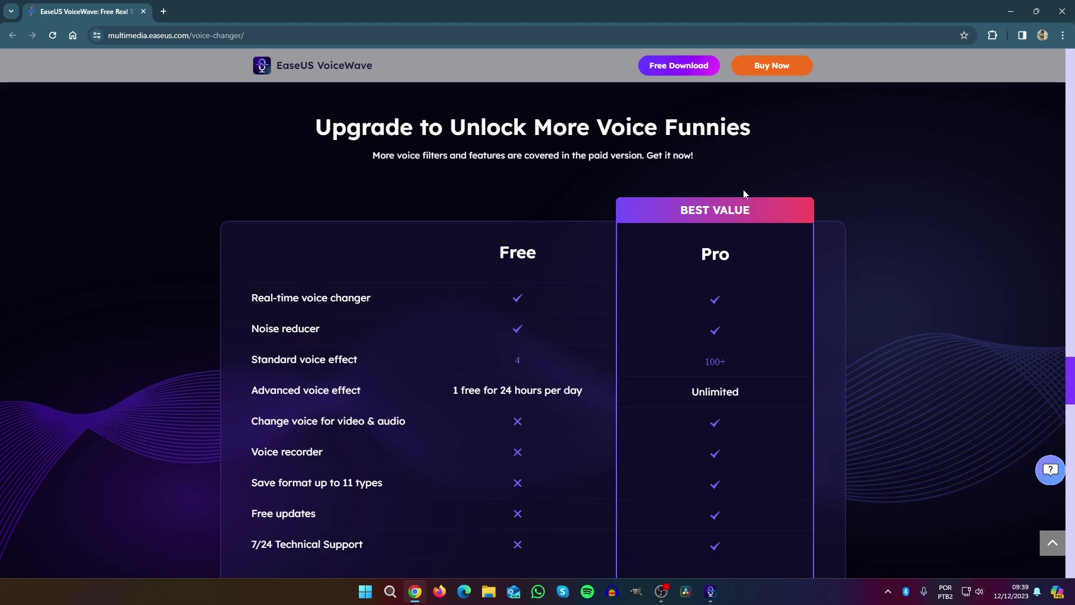
{"action": "left_click", "coordinate": [795, 72]}
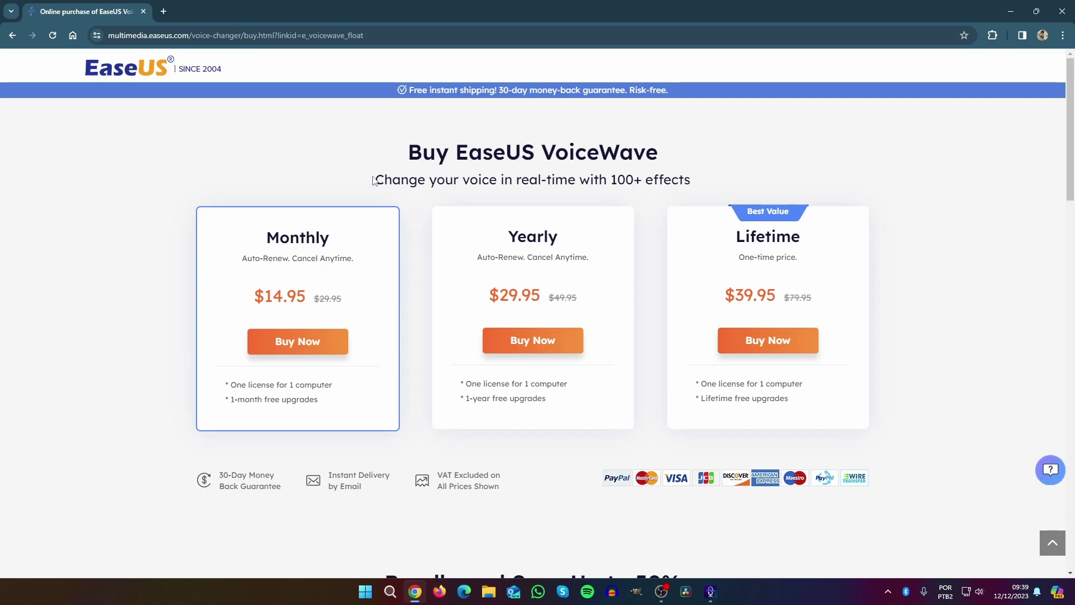